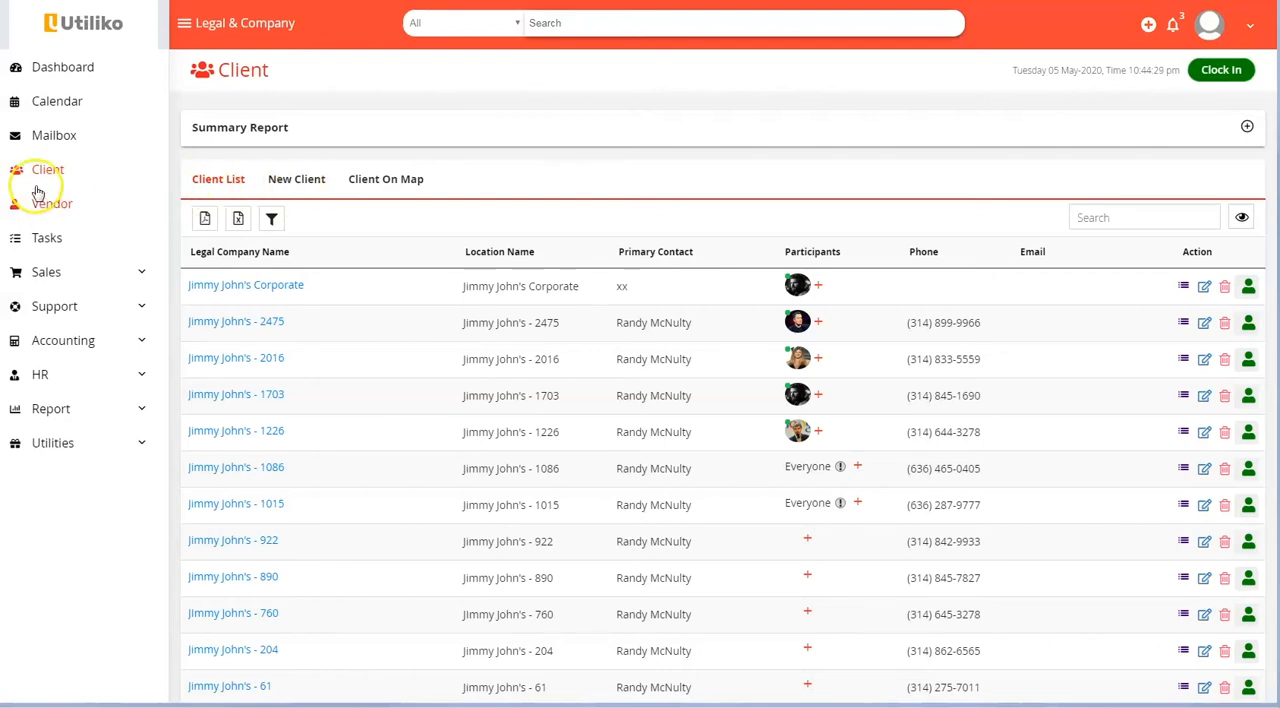
Open the new client form and look through its company information and location address fields
{"action": "left_click", "coordinate": [305, 185]}
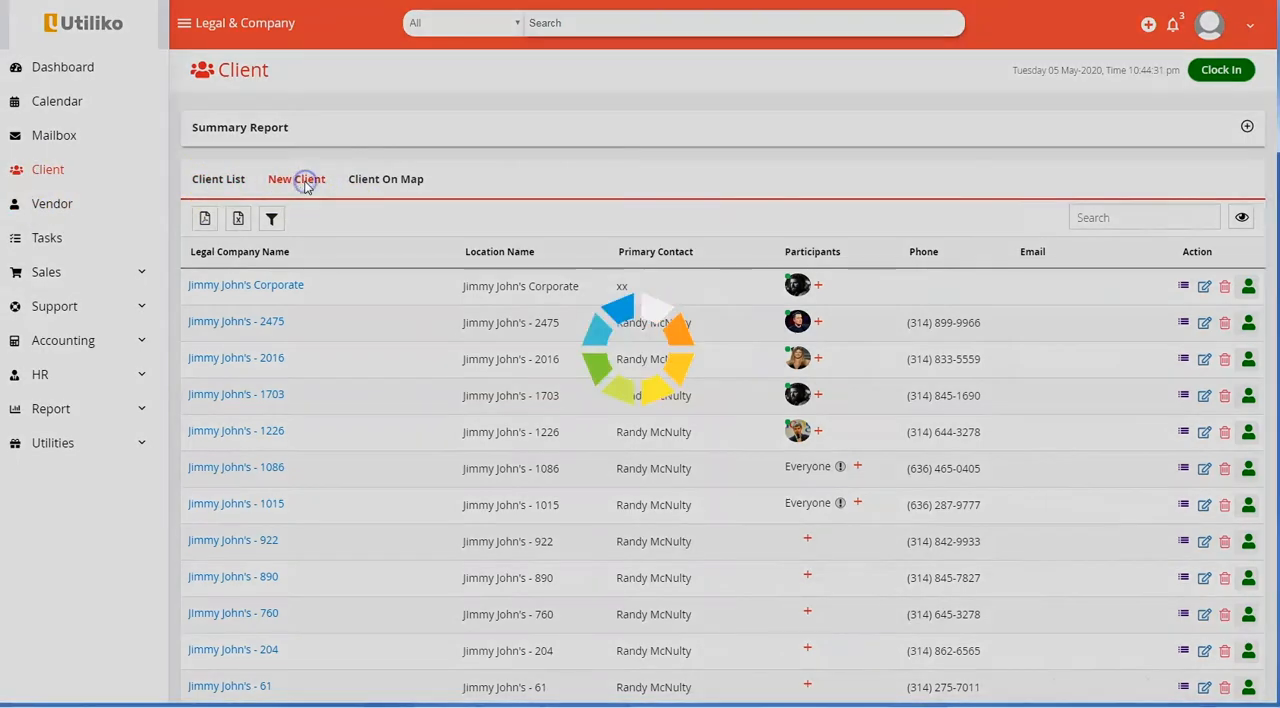
{"action": "left_click", "coordinate": [1147, 25]}
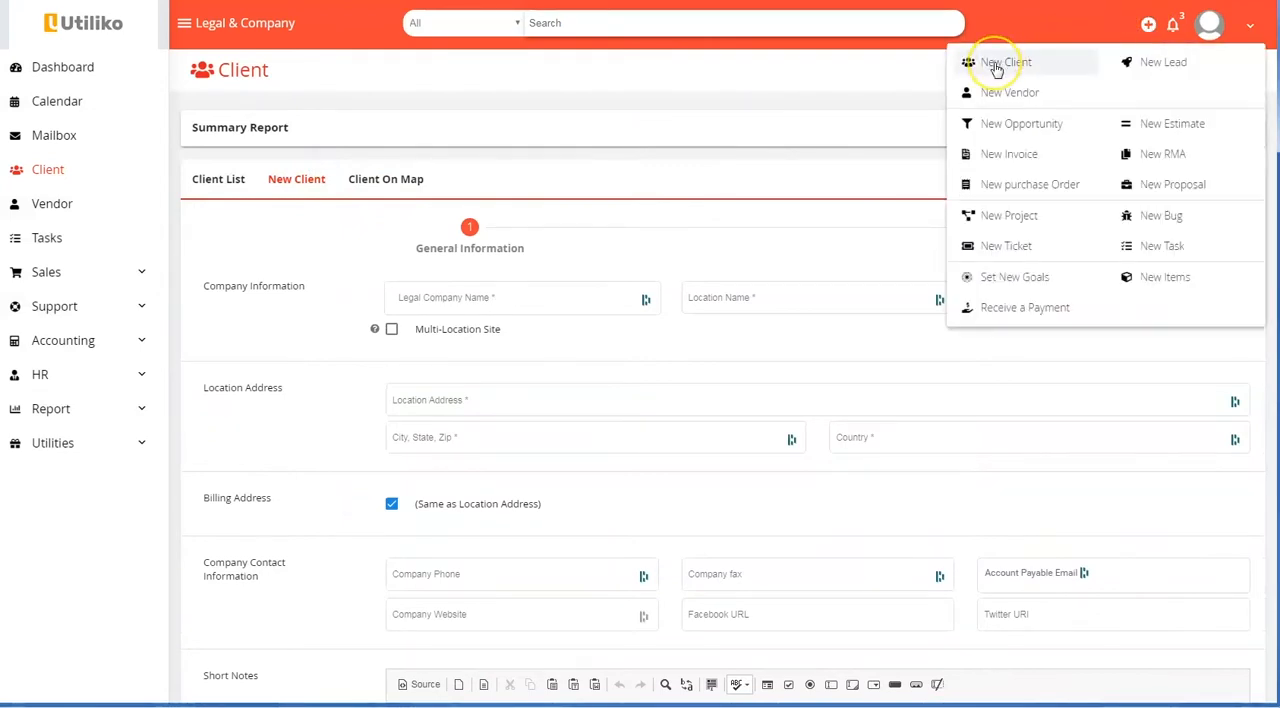
{"action": "left_click", "coordinate": [463, 297]}
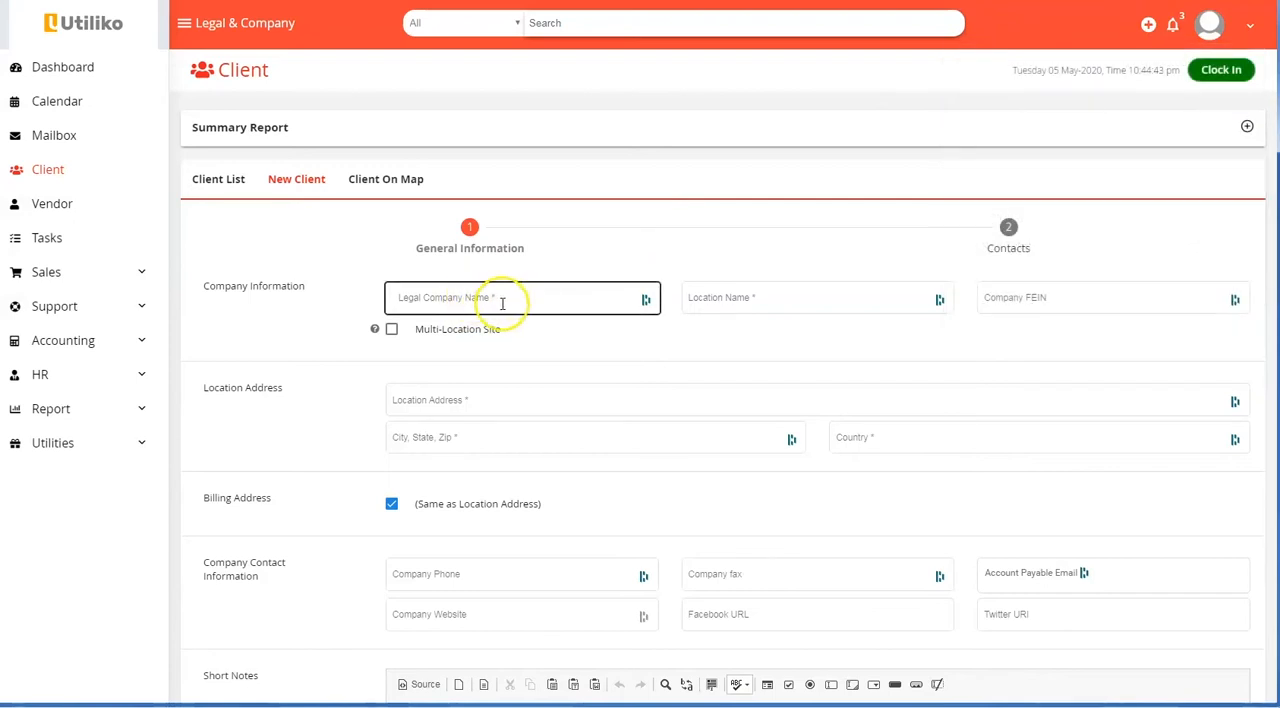
{"action": "left_click", "coordinate": [724, 302]}
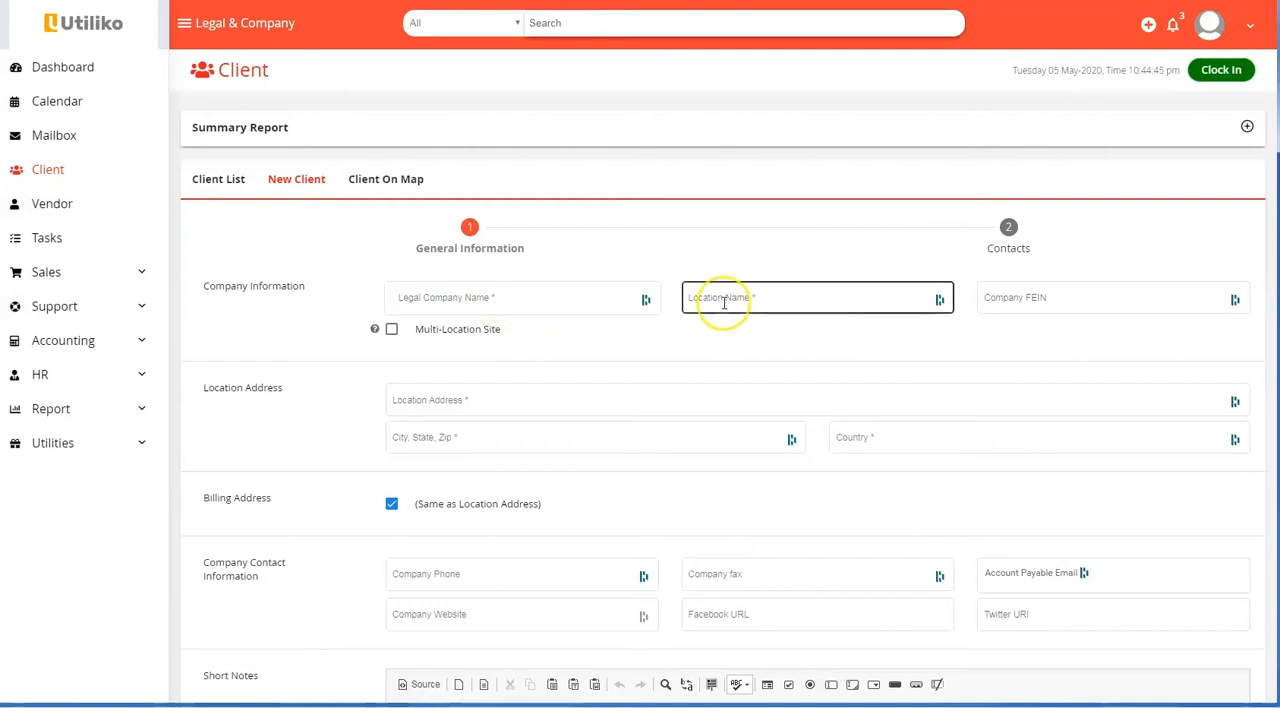
{"action": "left_click", "coordinate": [468, 297]}
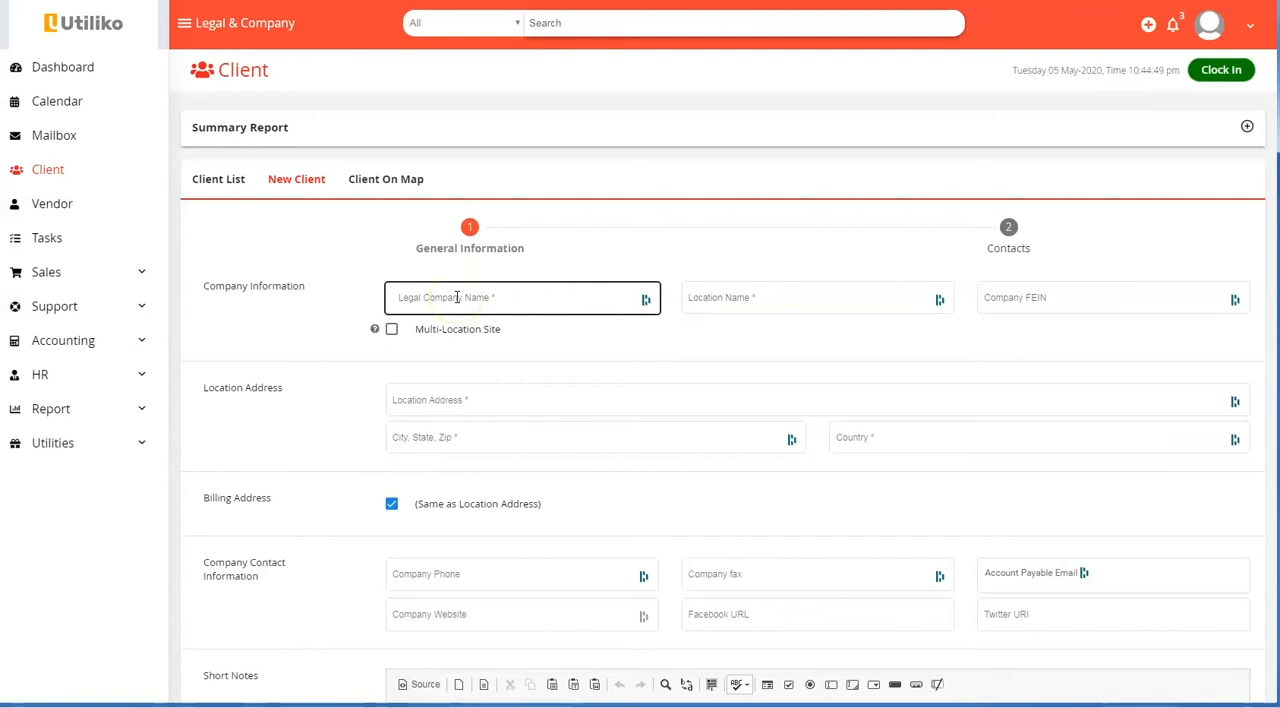
{"action": "left_click", "coordinate": [771, 308]}
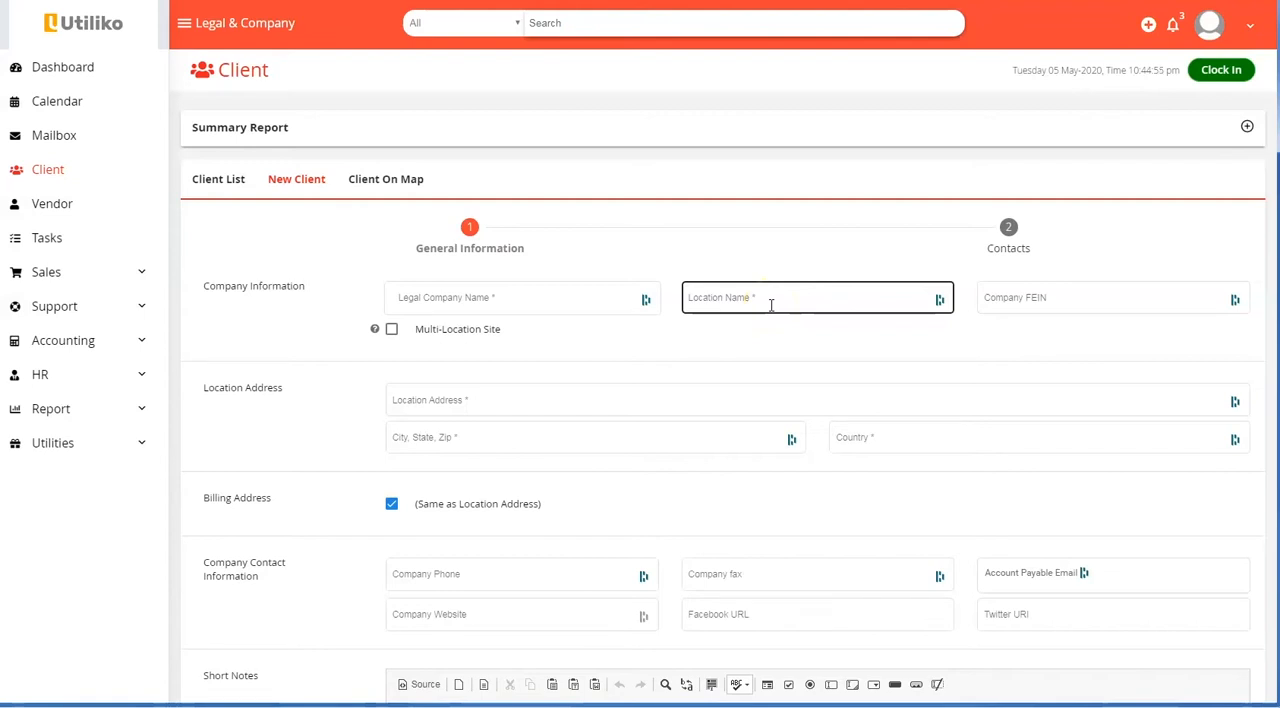
{"action": "left_click", "coordinate": [1038, 298]}
{"action": "left_click", "coordinate": [420, 405]}
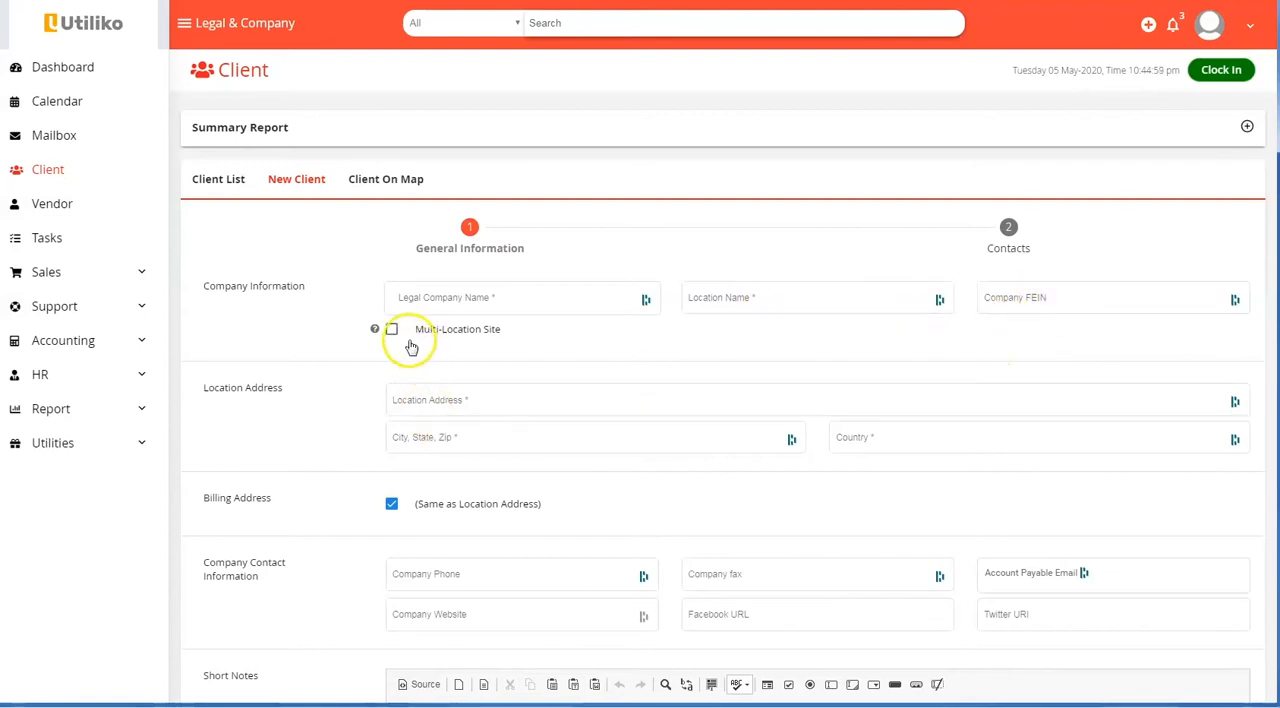
Read the help text for the Multi-Location Site option and hide it again
{"action": "left_click", "coordinate": [375, 330]}
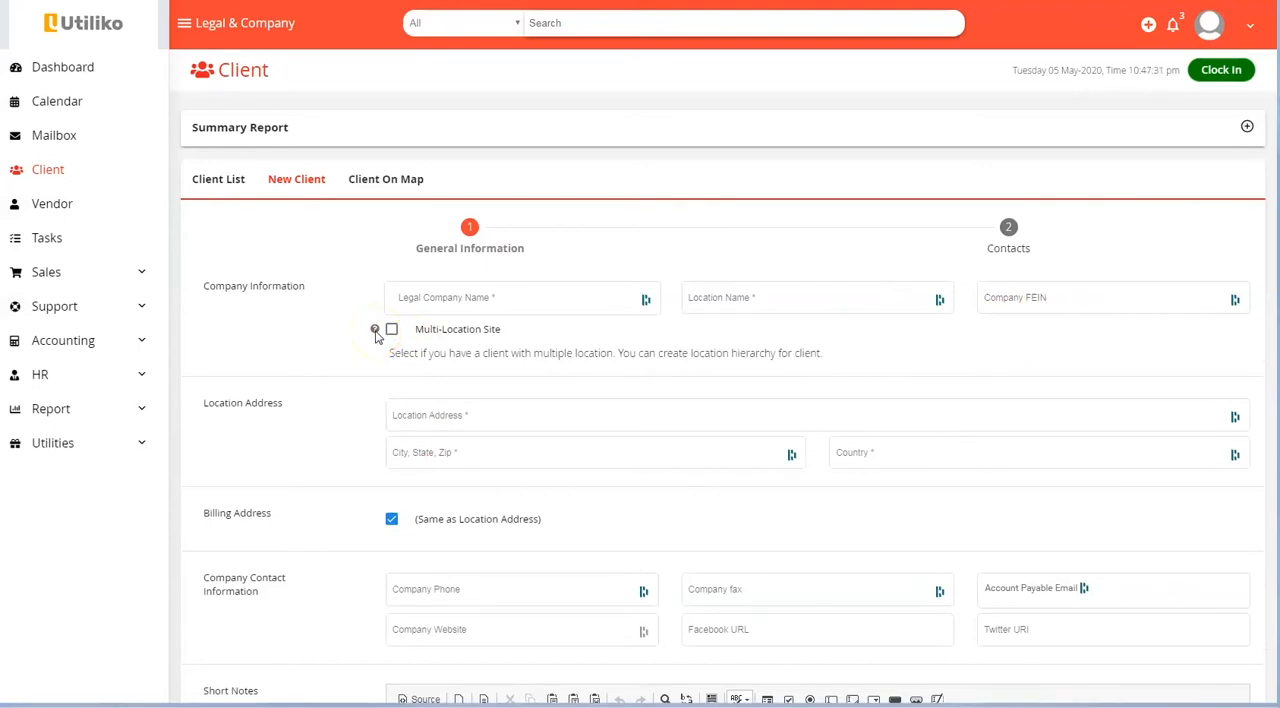
{"action": "left_click", "coordinate": [375, 331]}
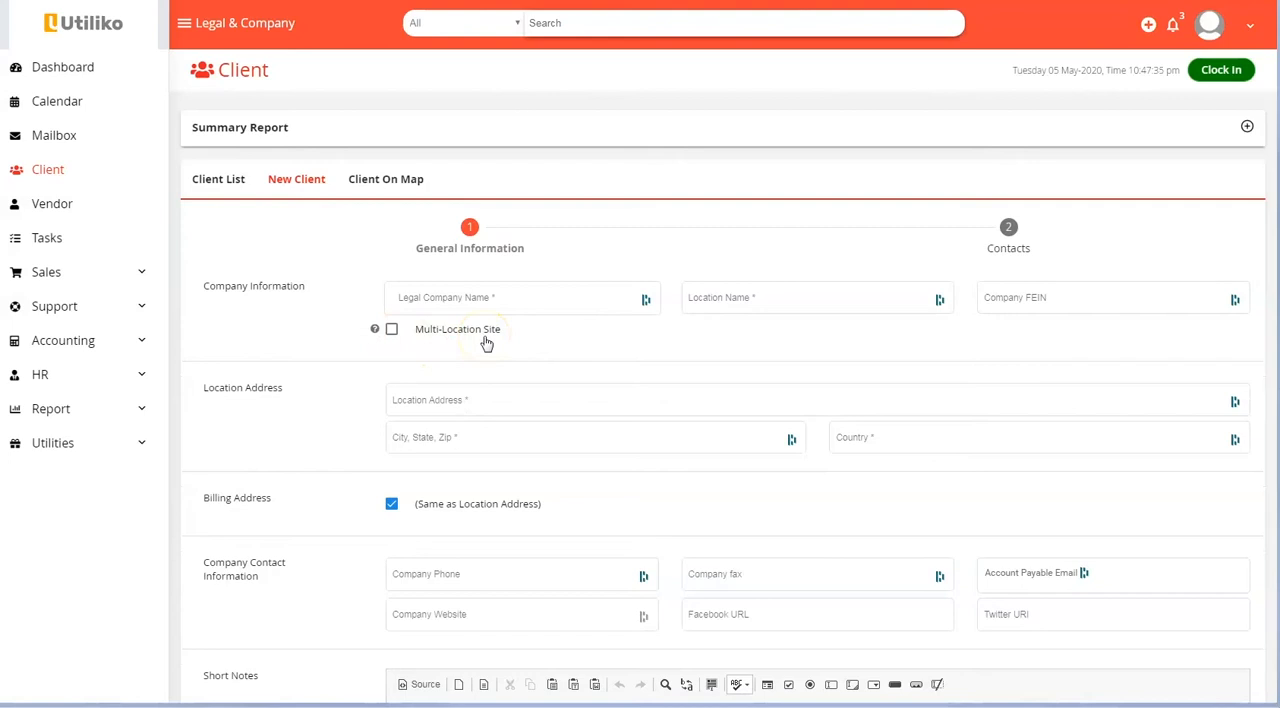
{"action": "left_click", "coordinate": [485, 338]}
Reveal the separate billing address fields, and restore the billing address to the same as the location address
{"action": "left_click", "coordinate": [405, 402]}
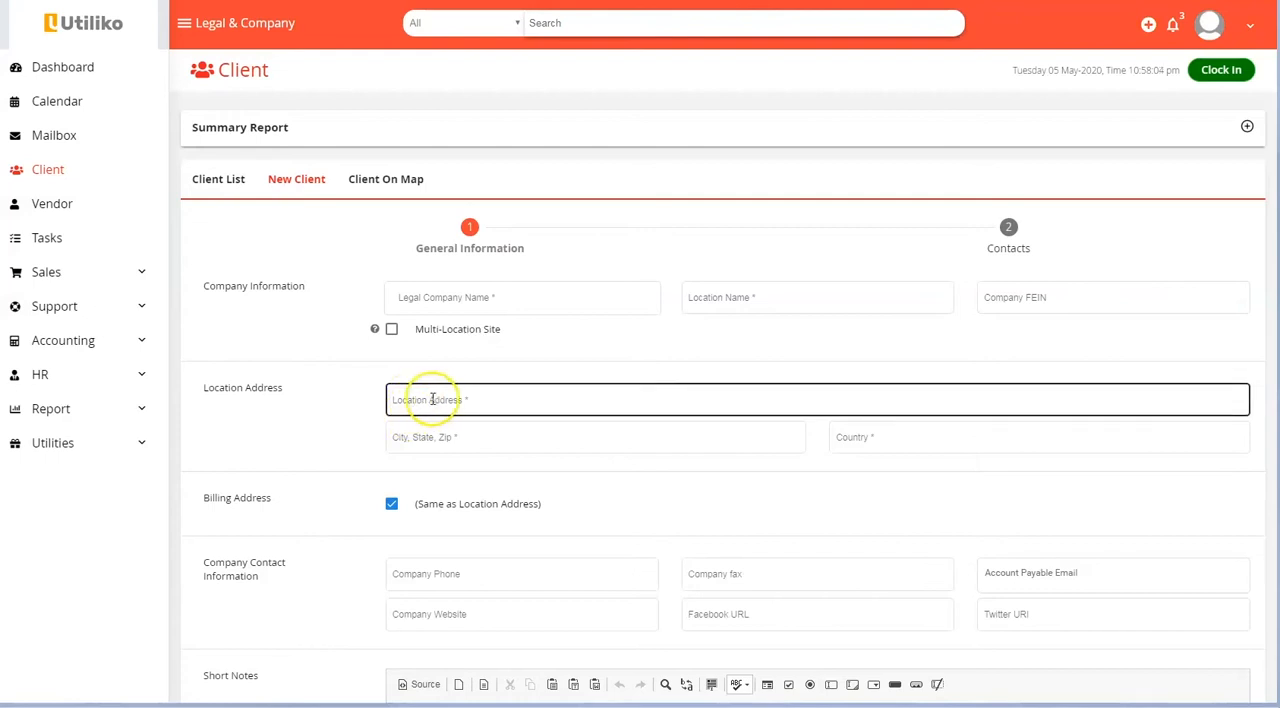
{"action": "left_click", "coordinate": [392, 506]}
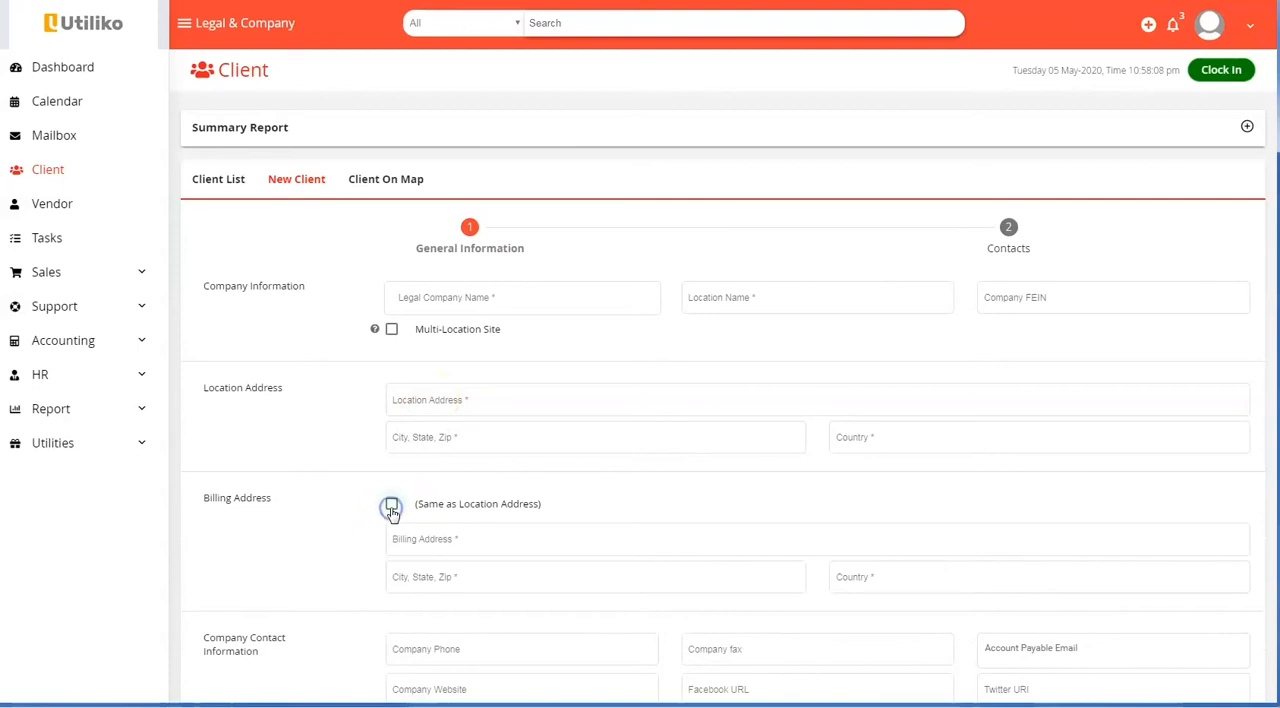
{"action": "left_click", "coordinate": [391, 505]}
Set the client's participants to Custom with Larry Page and the lead attorney as sales reps, and proceed to the contacts
{"action": "scroll", "coordinate": [391, 503], "scroll_direction": "down", "scroll_amount": 3}
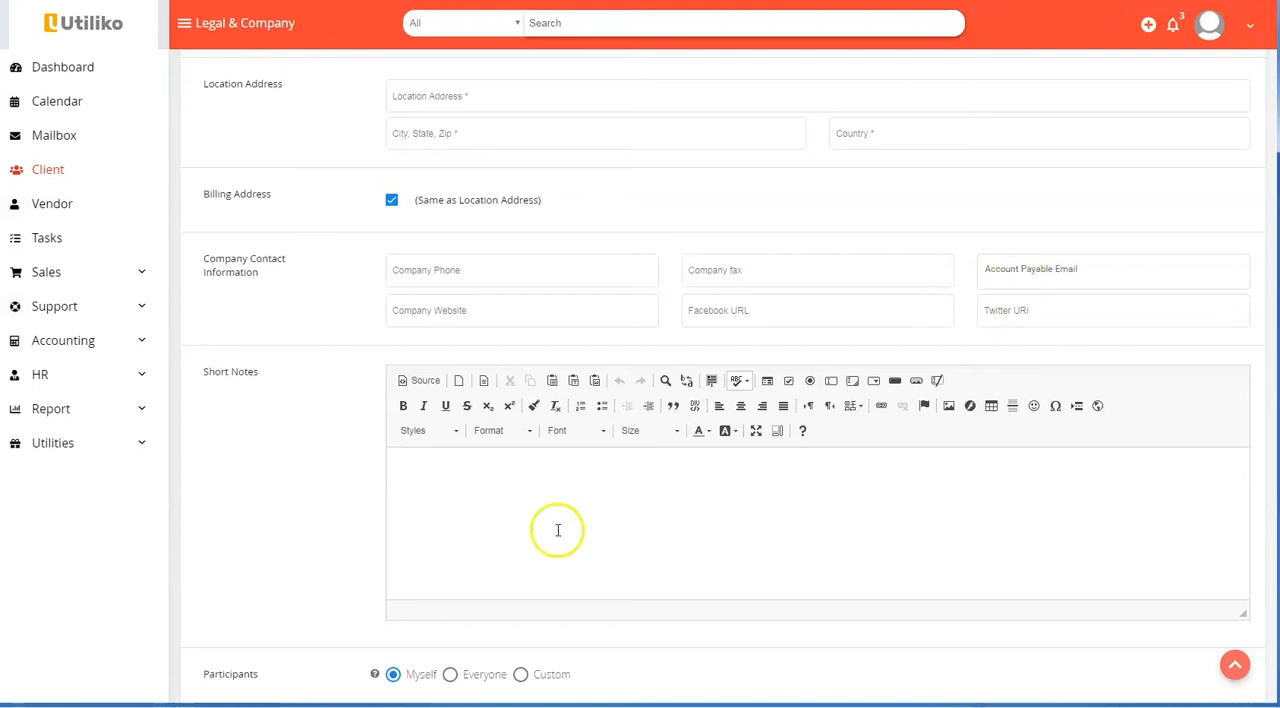
{"action": "scroll", "coordinate": [526, 534], "scroll_direction": "down", "scroll_amount": 2}
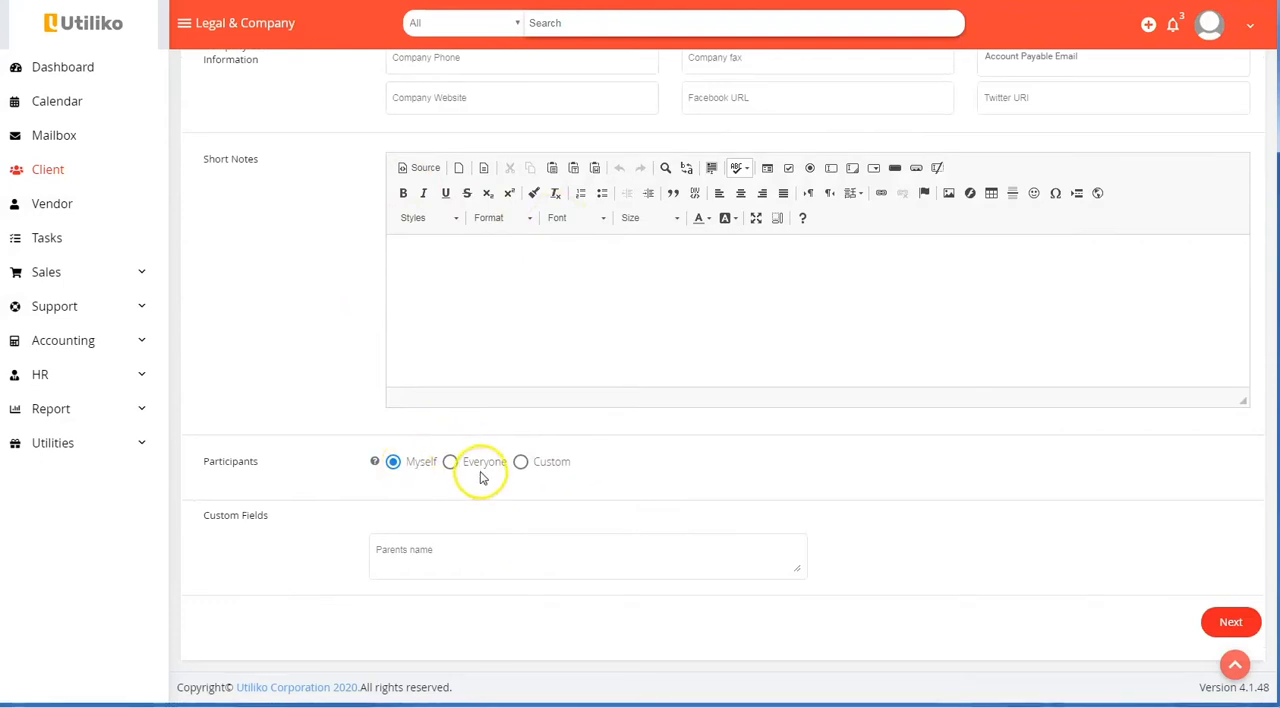
{"action": "left_click", "coordinate": [535, 471]}
{"action": "left_click", "coordinate": [669, 472]}
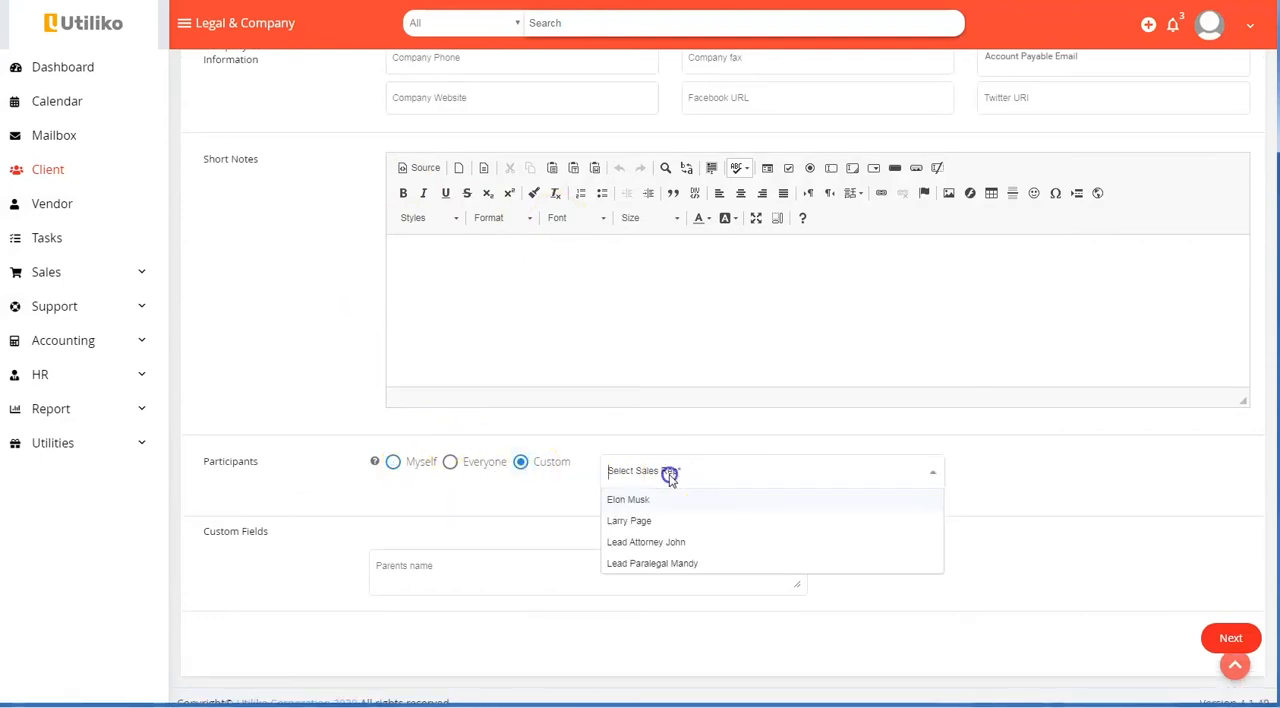
{"action": "left_click", "coordinate": [674, 522]}
{"action": "left_click", "coordinate": [697, 474]}
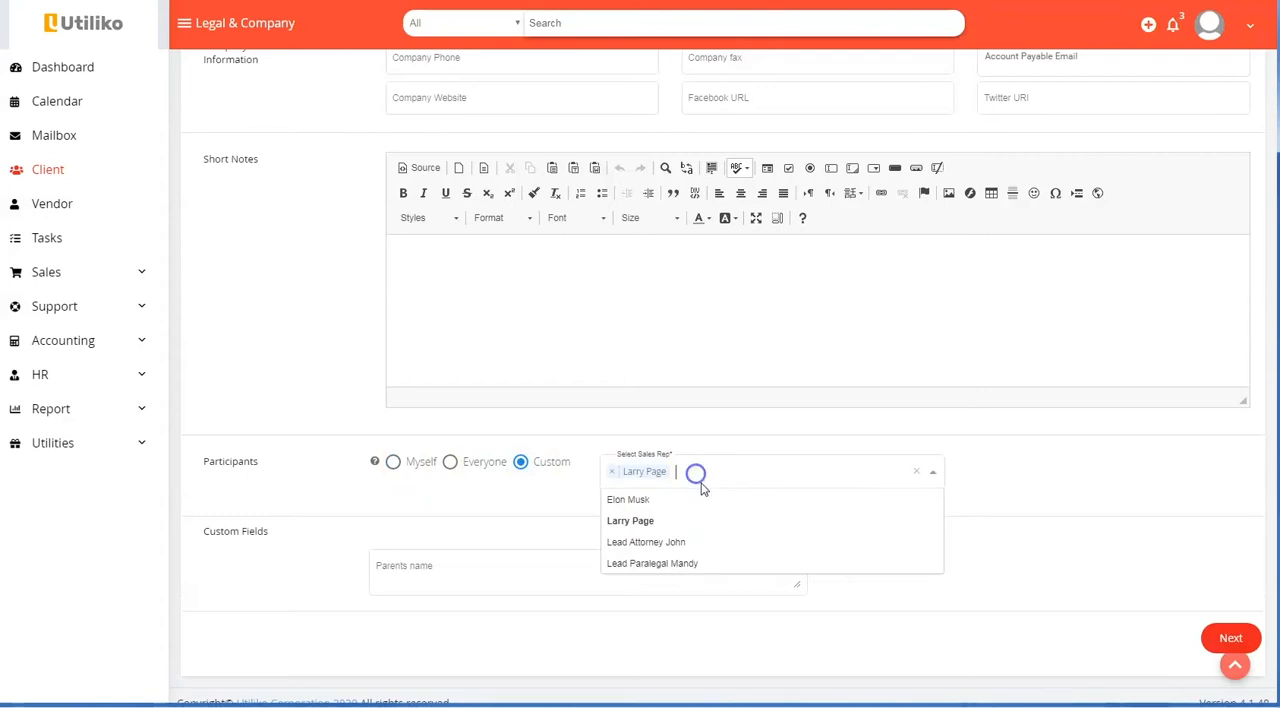
{"action": "left_click", "coordinate": [683, 545]}
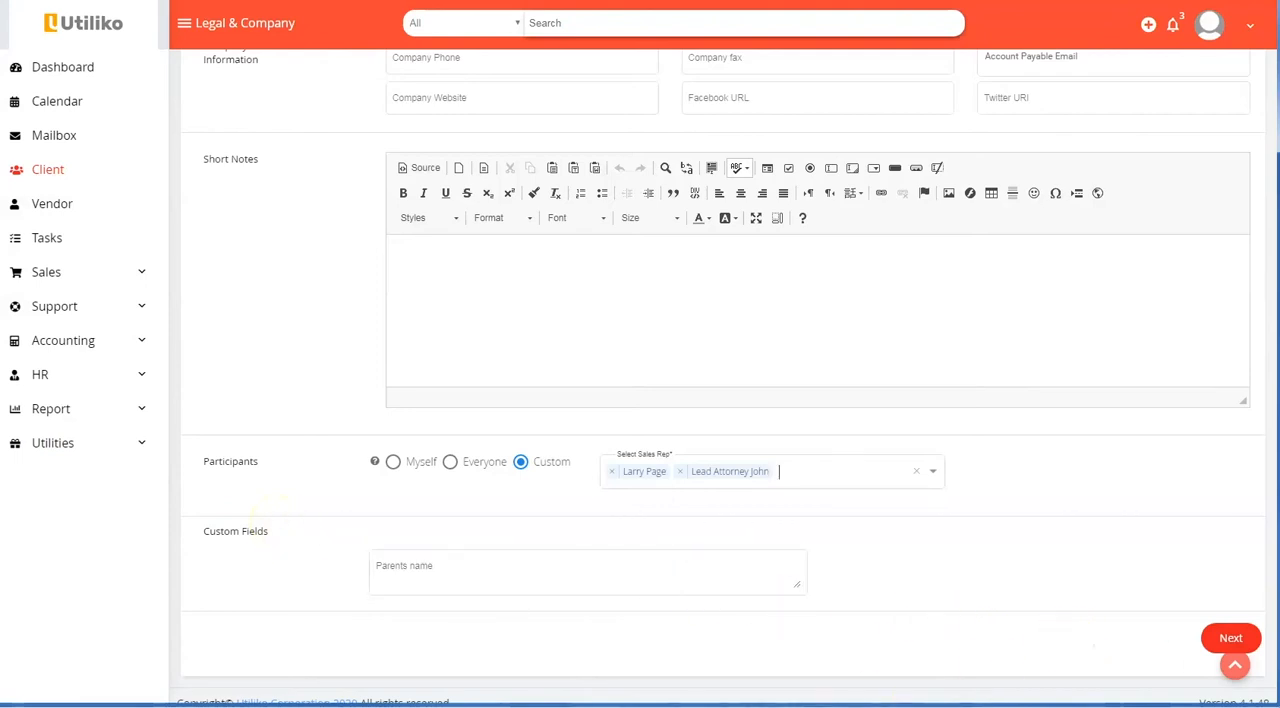
{"action": "left_click", "coordinate": [1231, 637]}
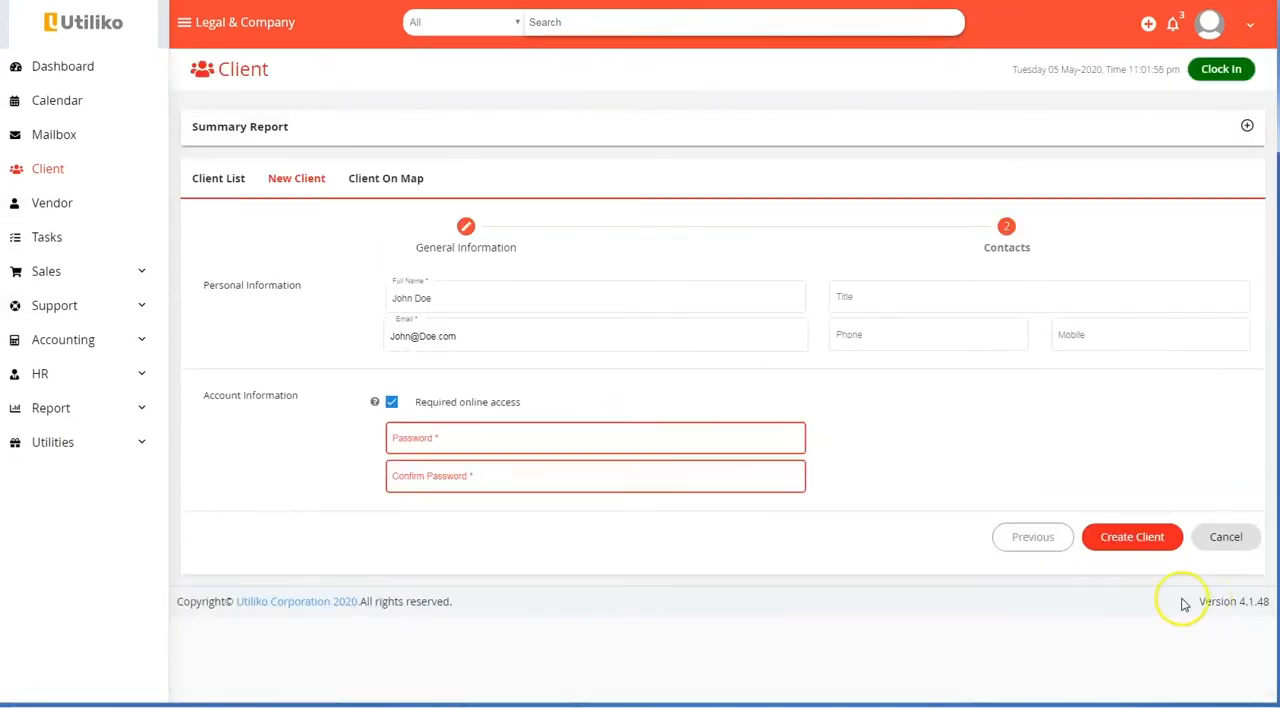
Turn off required online access for the contact and create the client
{"action": "left_click", "coordinate": [423, 336]}
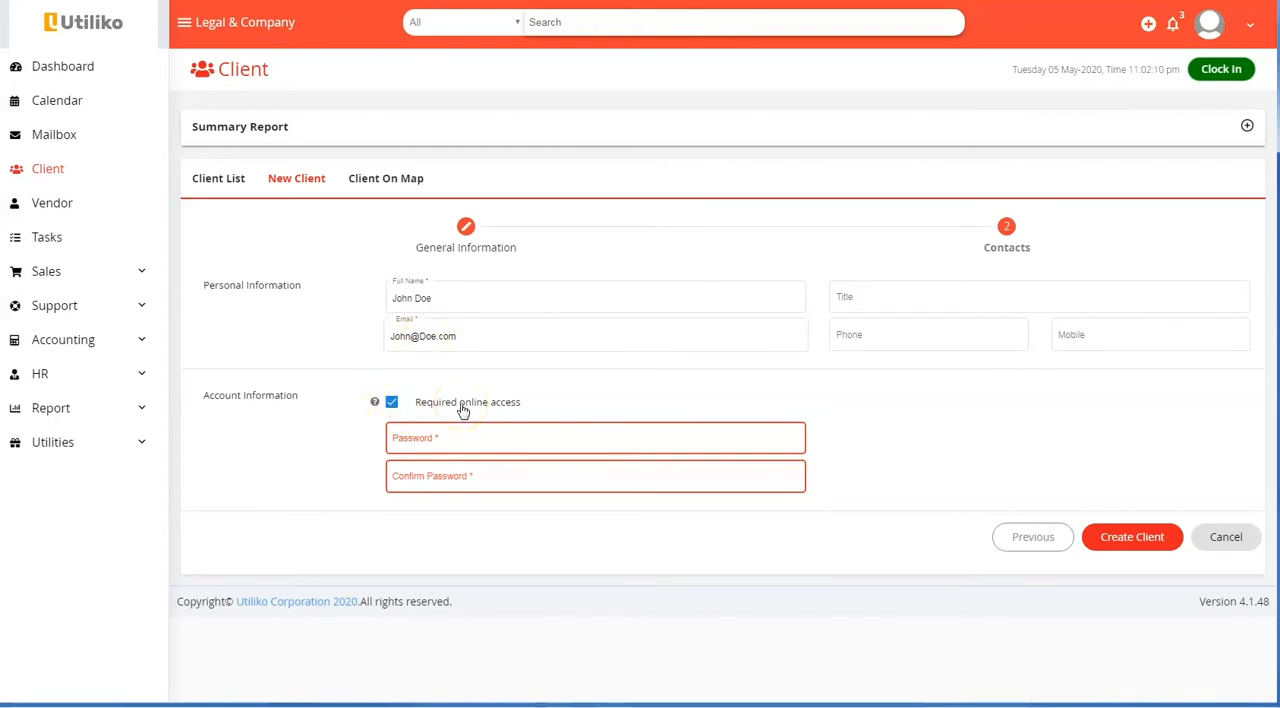
{"action": "left_click", "coordinate": [391, 401]}
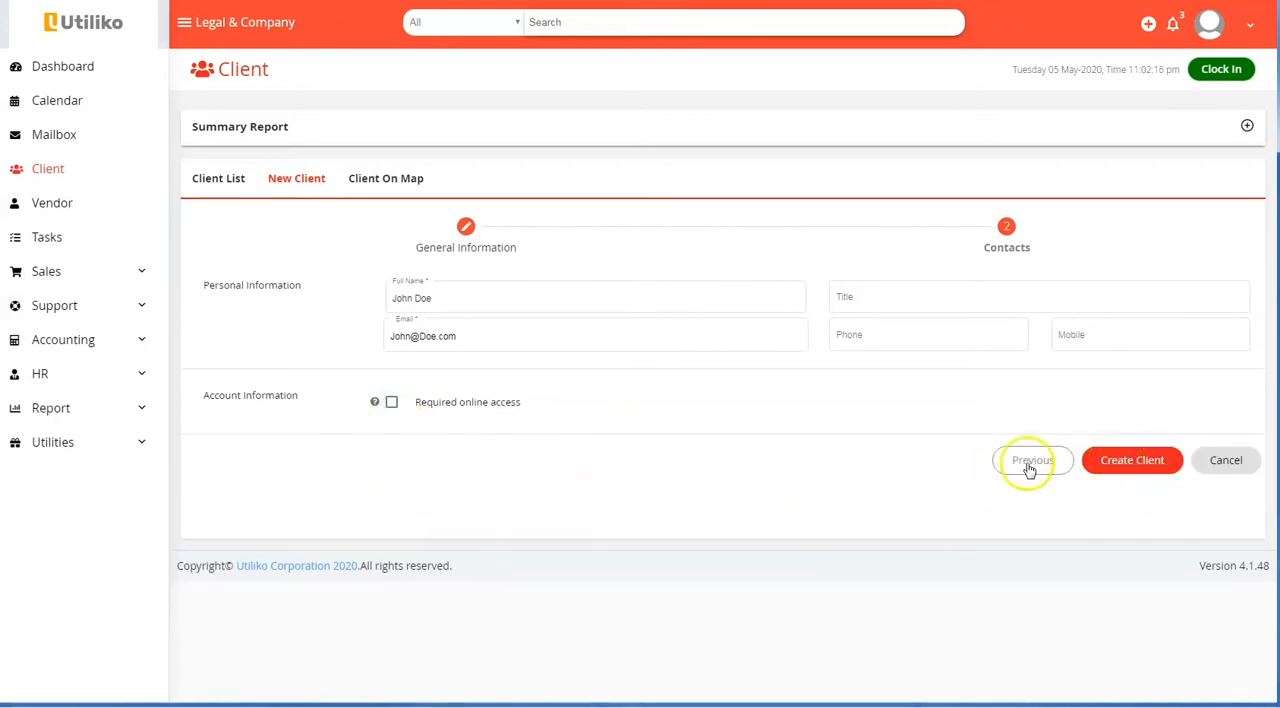
{"action": "left_click", "coordinate": [1138, 466]}
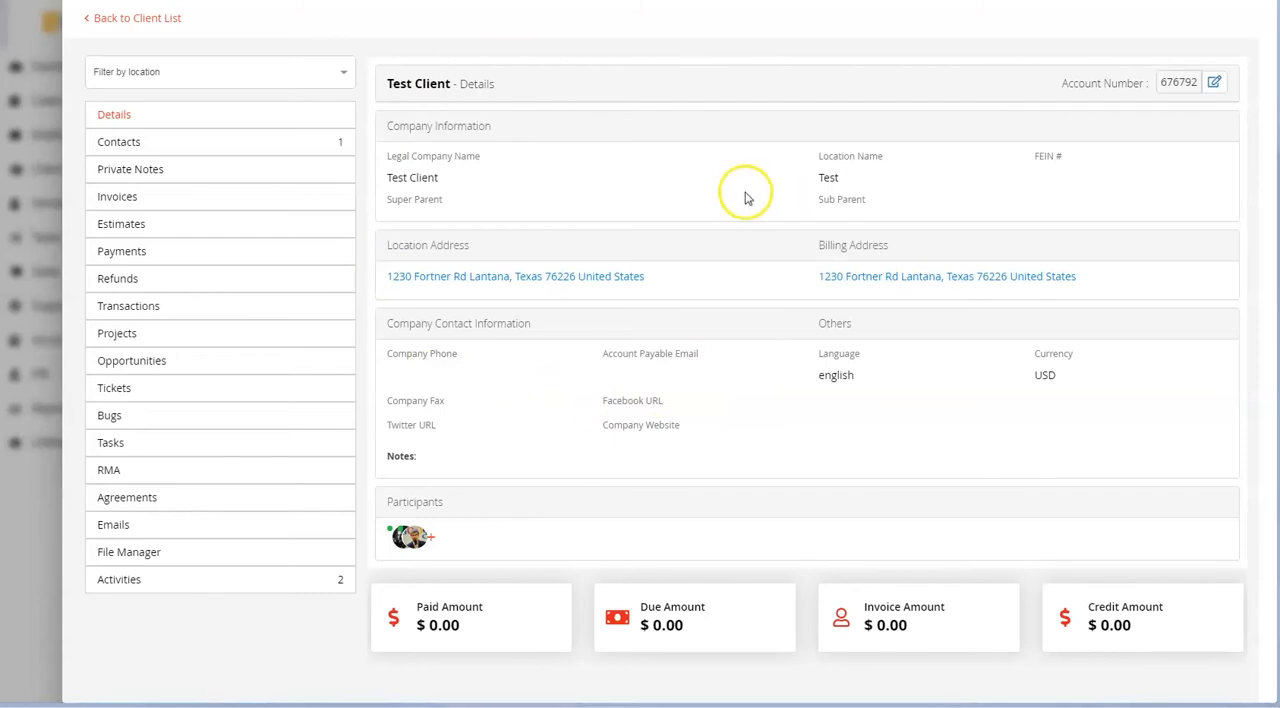
Open the new client's record for editing, look through its fields, and return to the client list
{"action": "left_click", "coordinate": [1216, 84]}
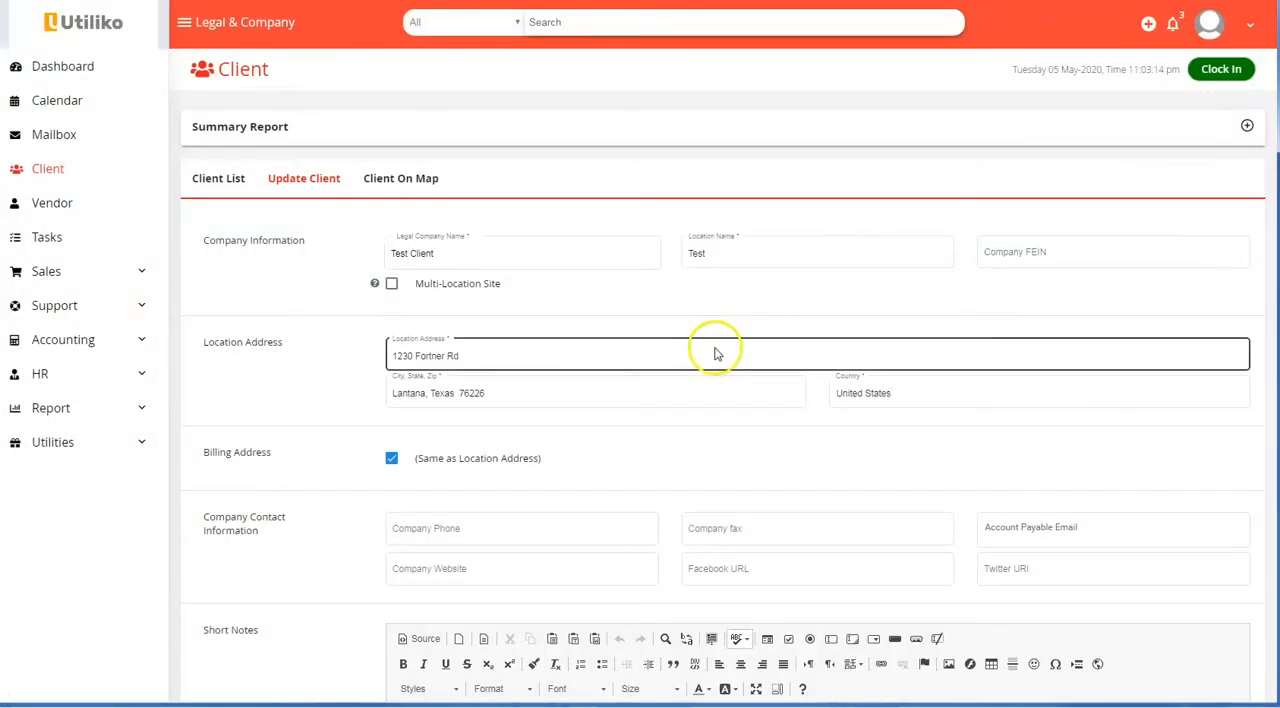
{"action": "scroll", "coordinate": [716, 352], "scroll_direction": "down", "scroll_amount": 4}
{"action": "scroll", "coordinate": [716, 347], "scroll_direction": "up", "scroll_amount": 5}
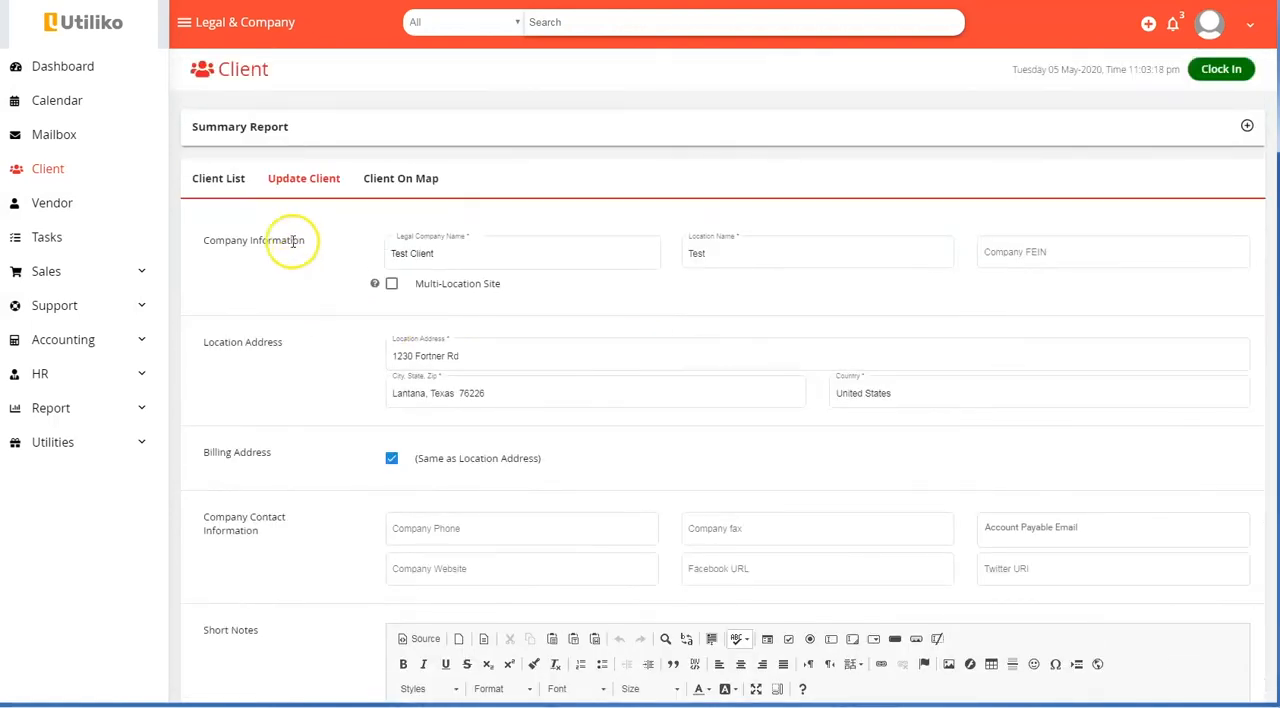
{"action": "key", "text": "alt+Left"}
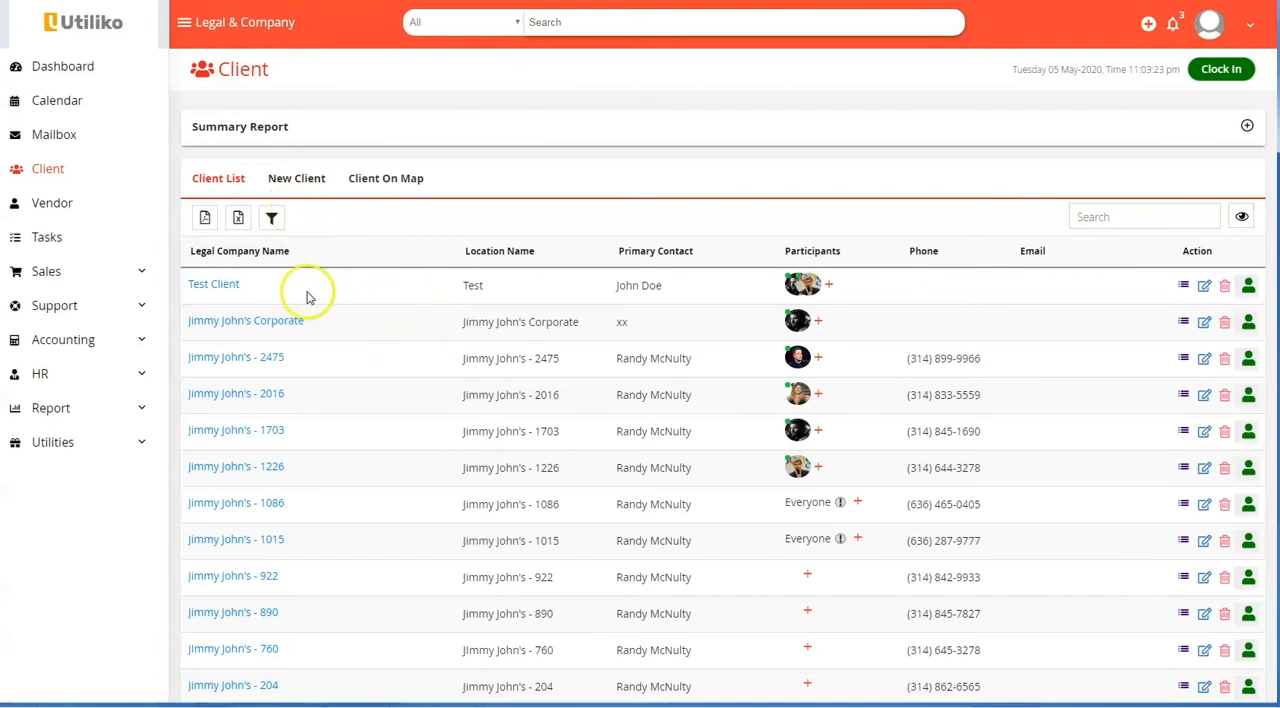
View Test Client's contacts, including the form for adding a contact, and go back to the full contact list
{"action": "left_click", "coordinate": [209, 285]}
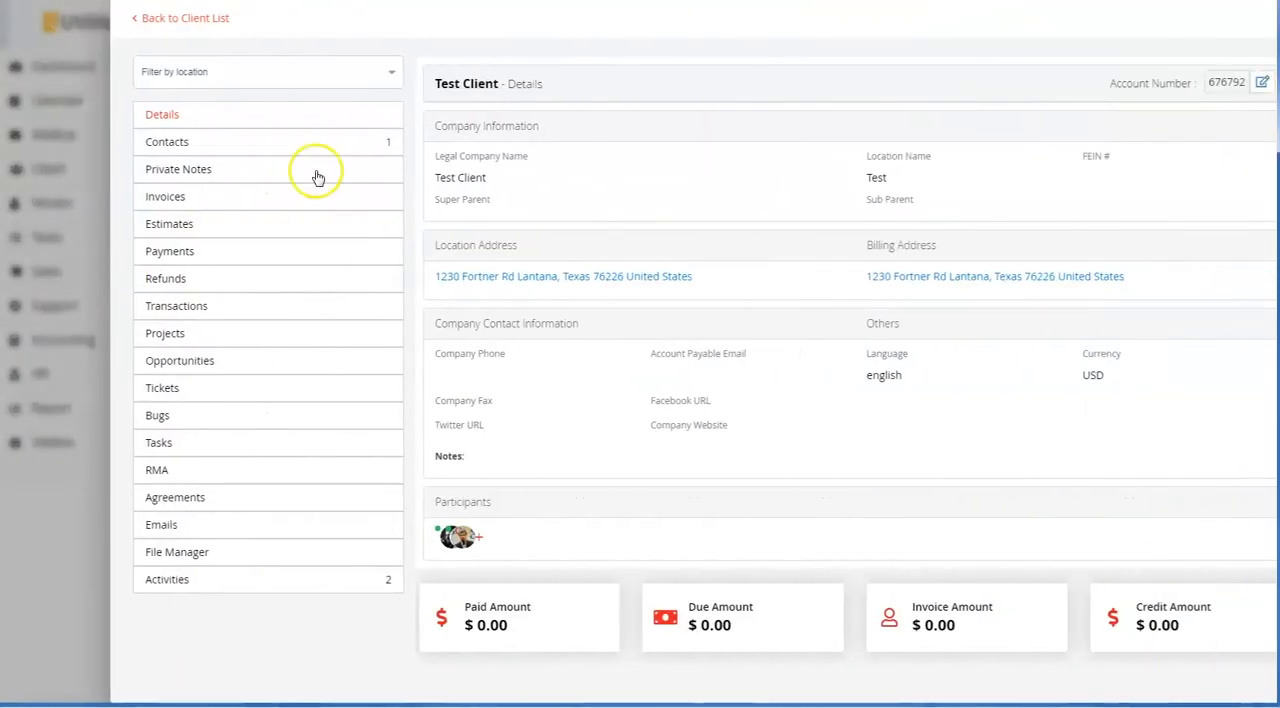
{"action": "left_click", "coordinate": [277, 147]}
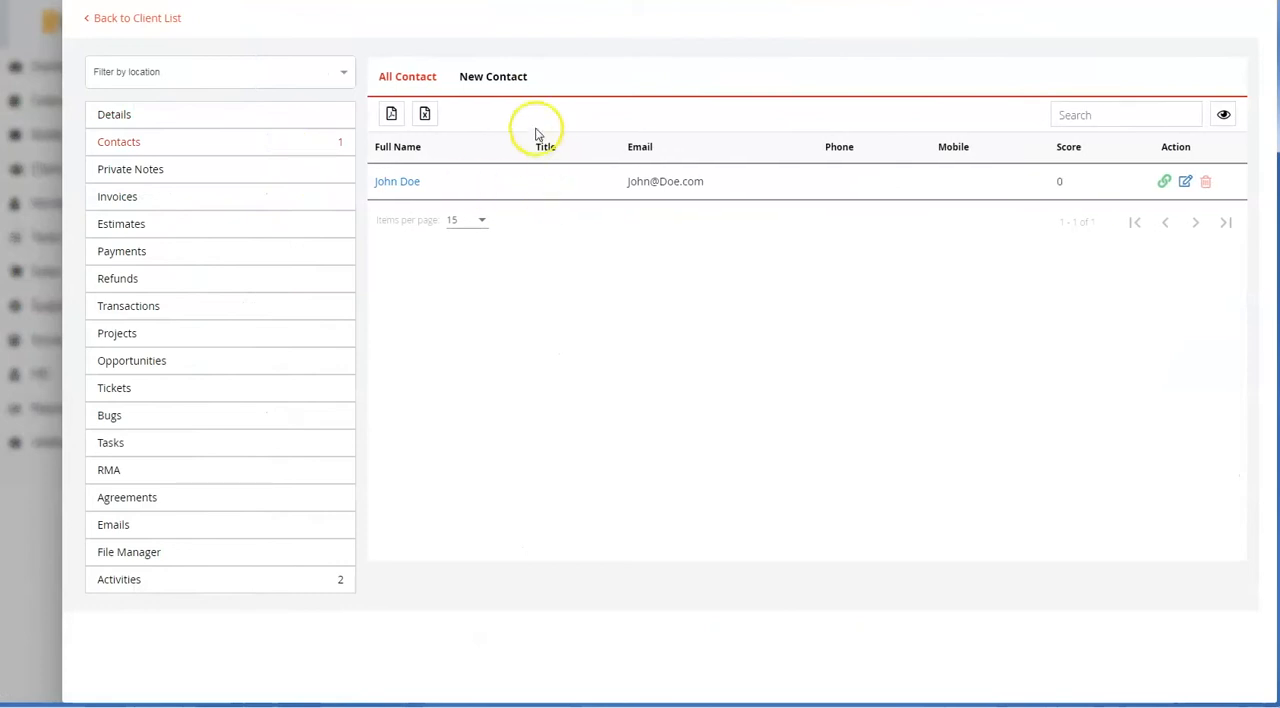
{"action": "left_click", "coordinate": [500, 78]}
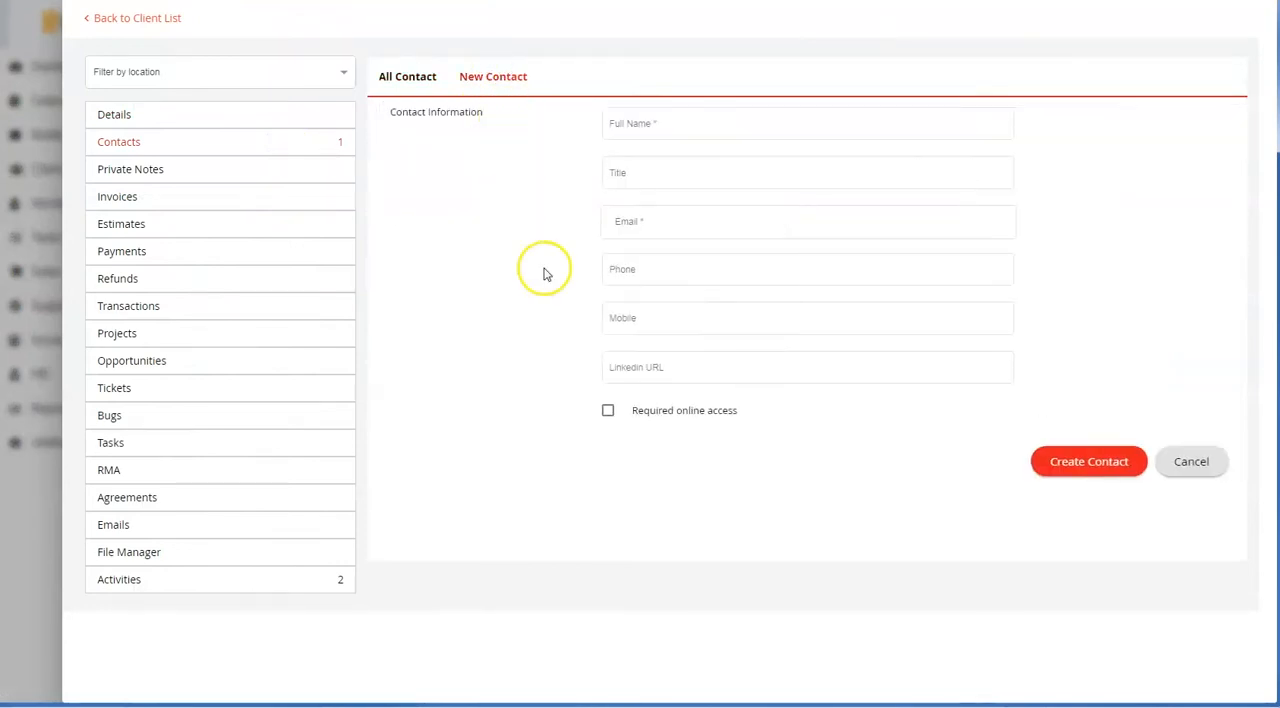
{"action": "left_click", "coordinate": [402, 80]}
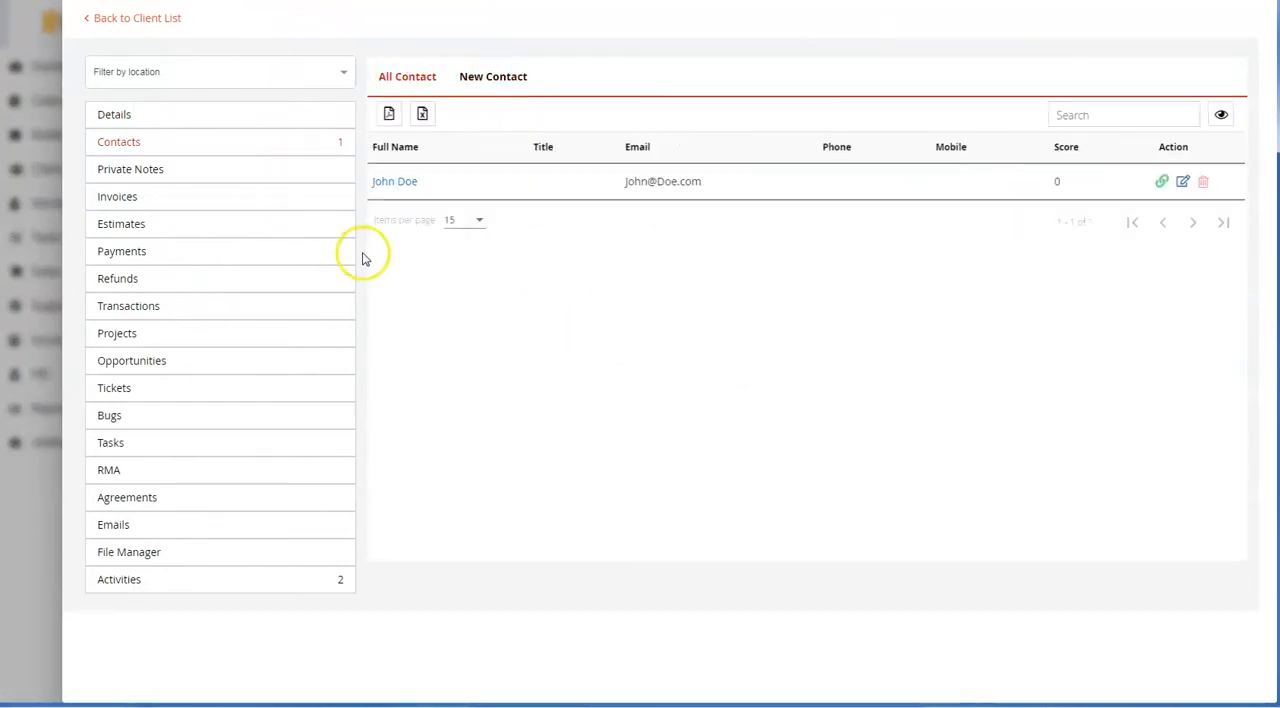
View Test Client's private notes and invoices, and return to the client list
{"action": "left_click", "coordinate": [136, 172]}
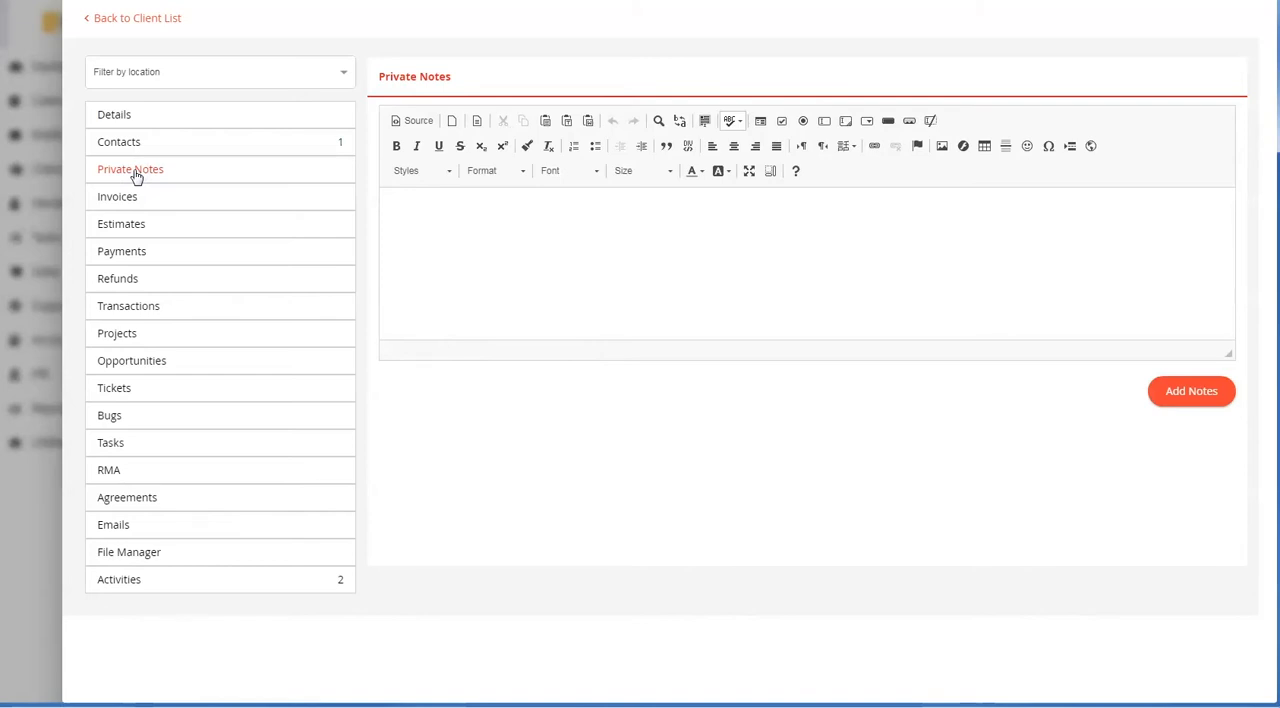
{"action": "left_click", "coordinate": [126, 195]}
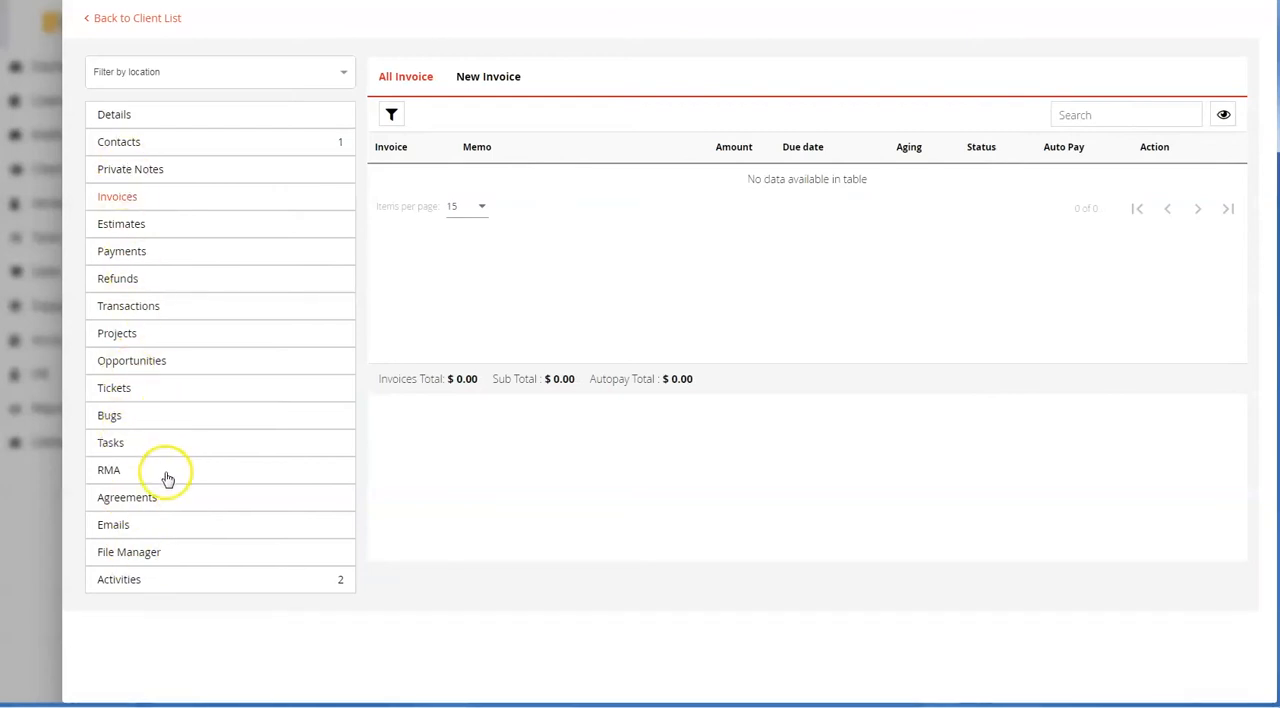
{"action": "left_click", "coordinate": [123, 22]}
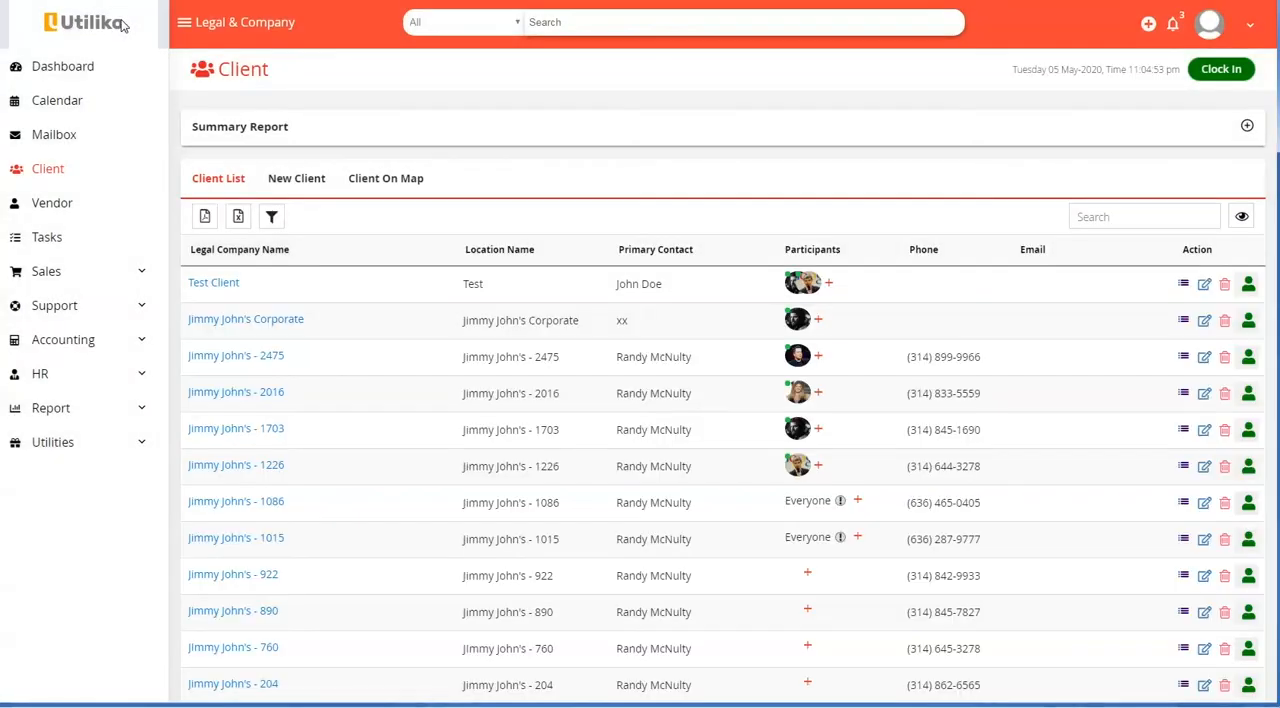
Go to the sales leads and open the details of the Jimmy John's lead
{"action": "left_click", "coordinate": [64, 276]}
{"action": "left_click", "coordinate": [66, 318]}
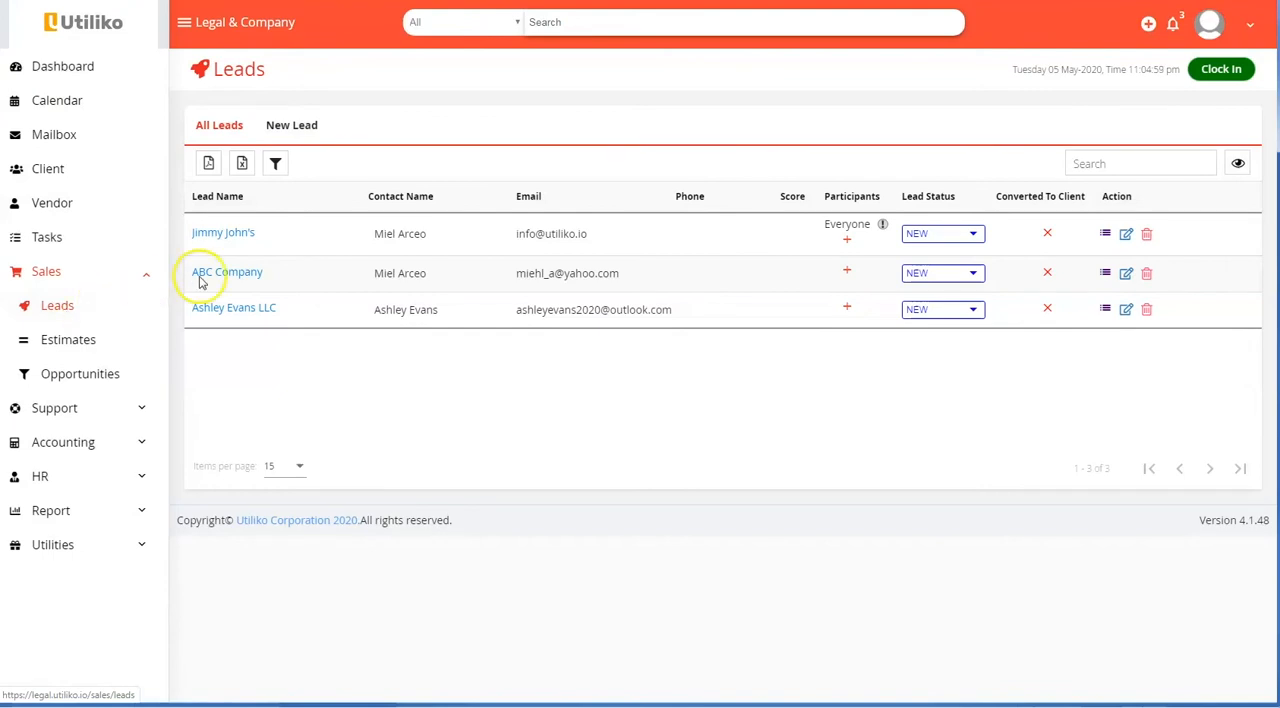
{"action": "left_click", "coordinate": [240, 232]}
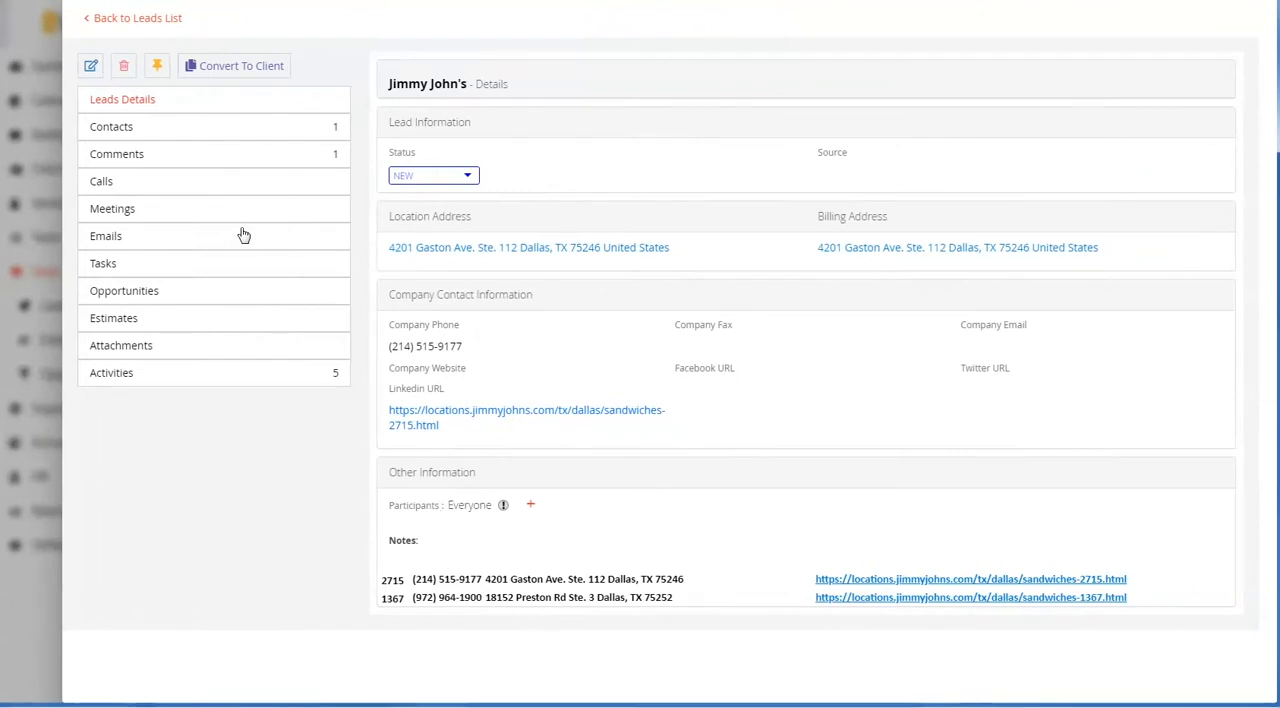
Start converting the Jimmy John's lead to a client, review its general information and contacts, and cancel the conversion
{"action": "left_click", "coordinate": [248, 88]}
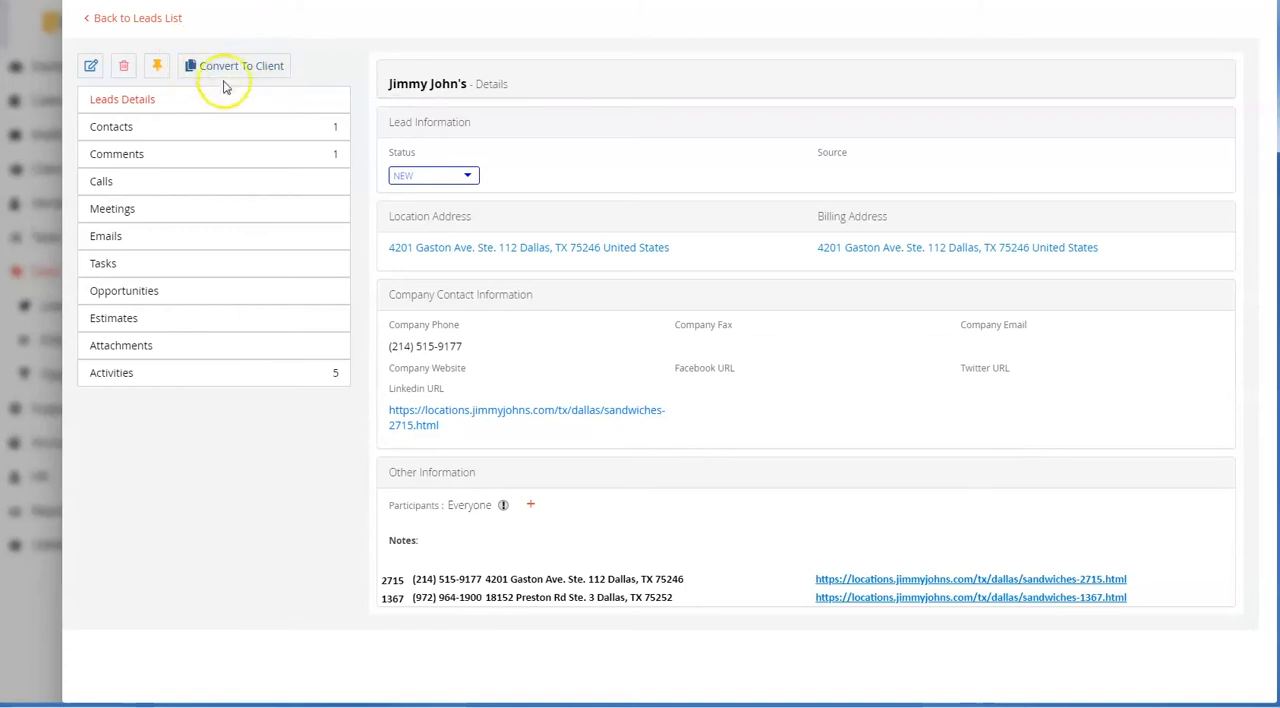
{"action": "left_click", "coordinate": [237, 70]}
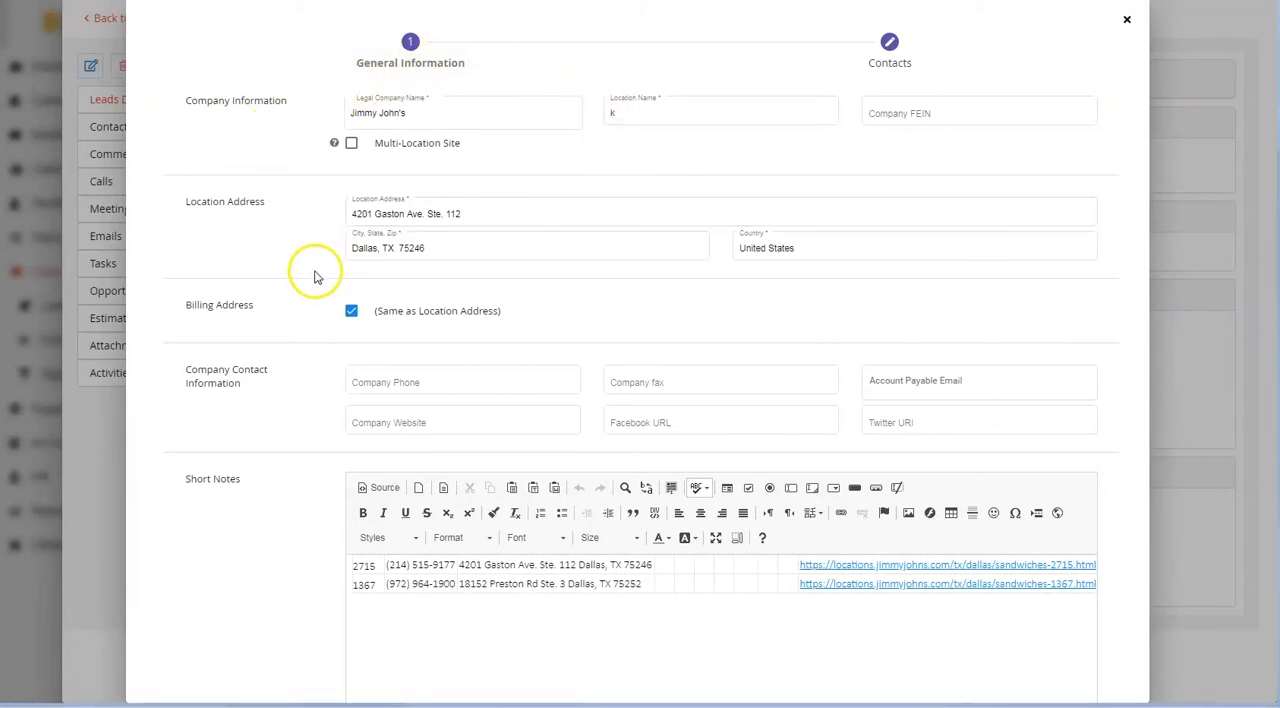
{"action": "left_click", "coordinate": [362, 378]}
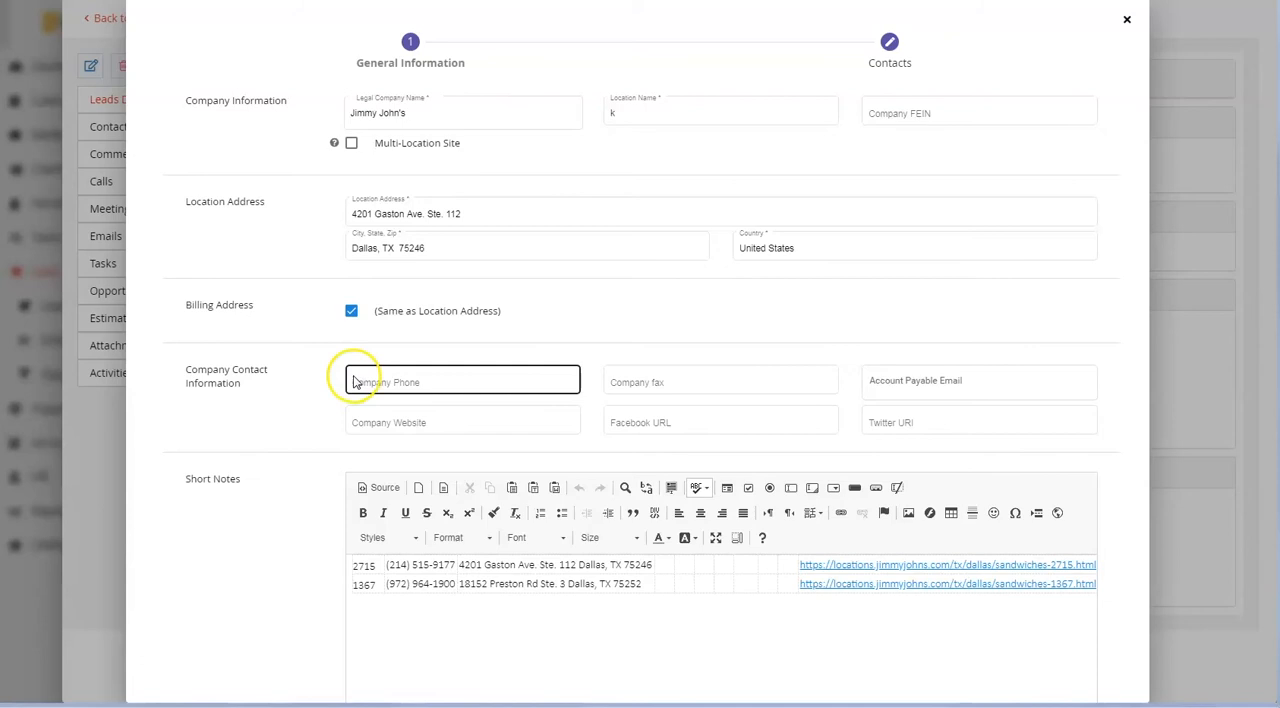
{"action": "scroll", "coordinate": [449, 457], "scroll_direction": "down", "scroll_amount": 3}
{"action": "left_click", "coordinate": [1040, 647]}
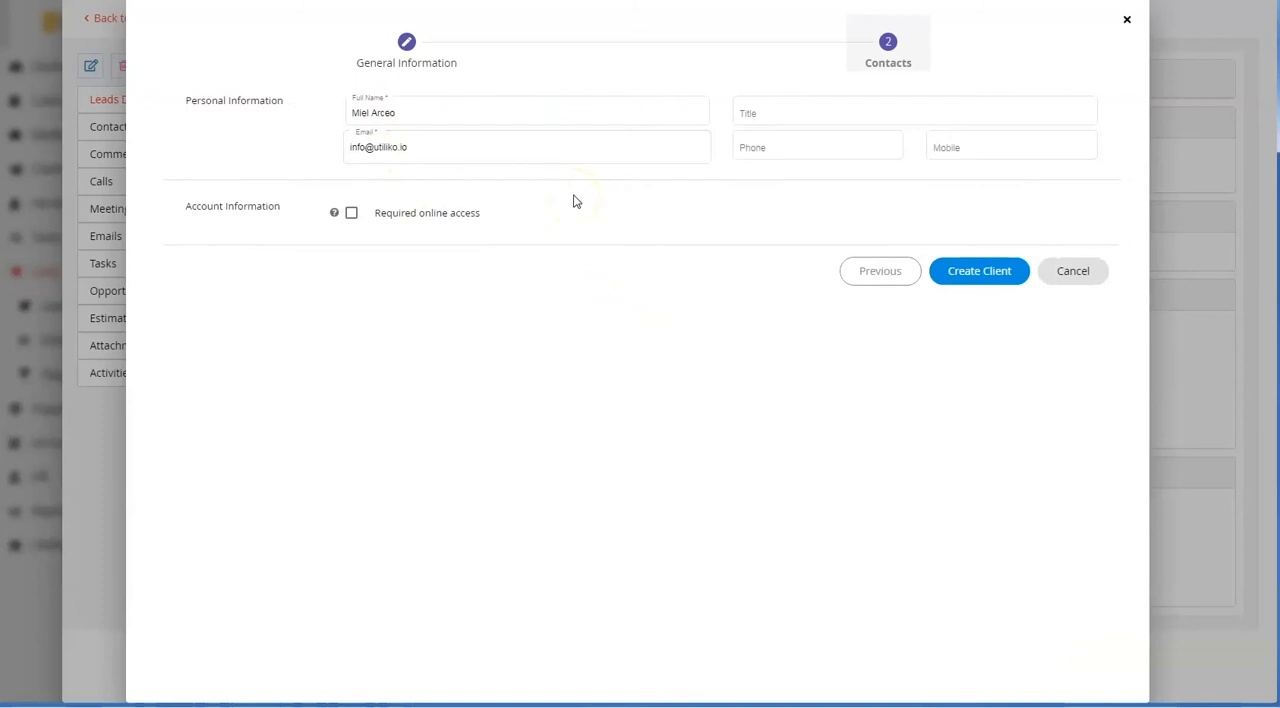
{"action": "left_click", "coordinate": [988, 282]}
{"action": "left_click", "coordinate": [1072, 278]}
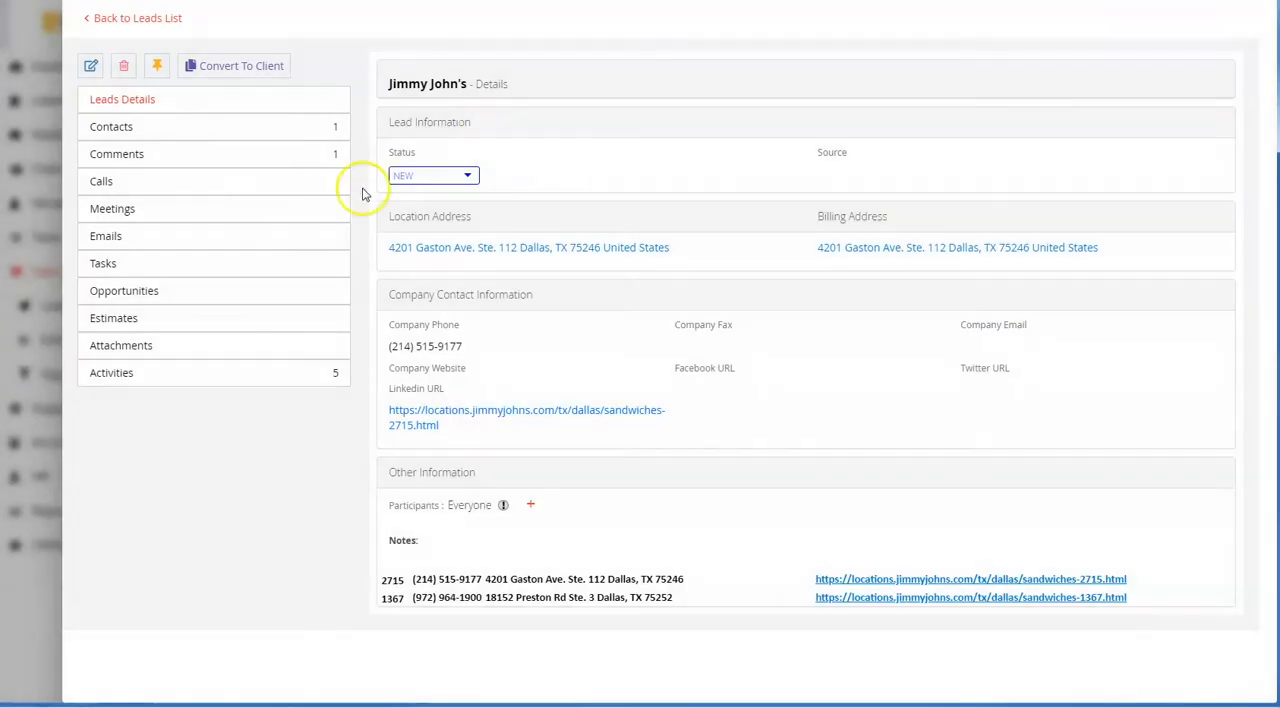
Leave the Jimmy John's lead, and view the contacts and private notes of the client with 17 invoices
{"action": "left_click", "coordinate": [60, 15]}
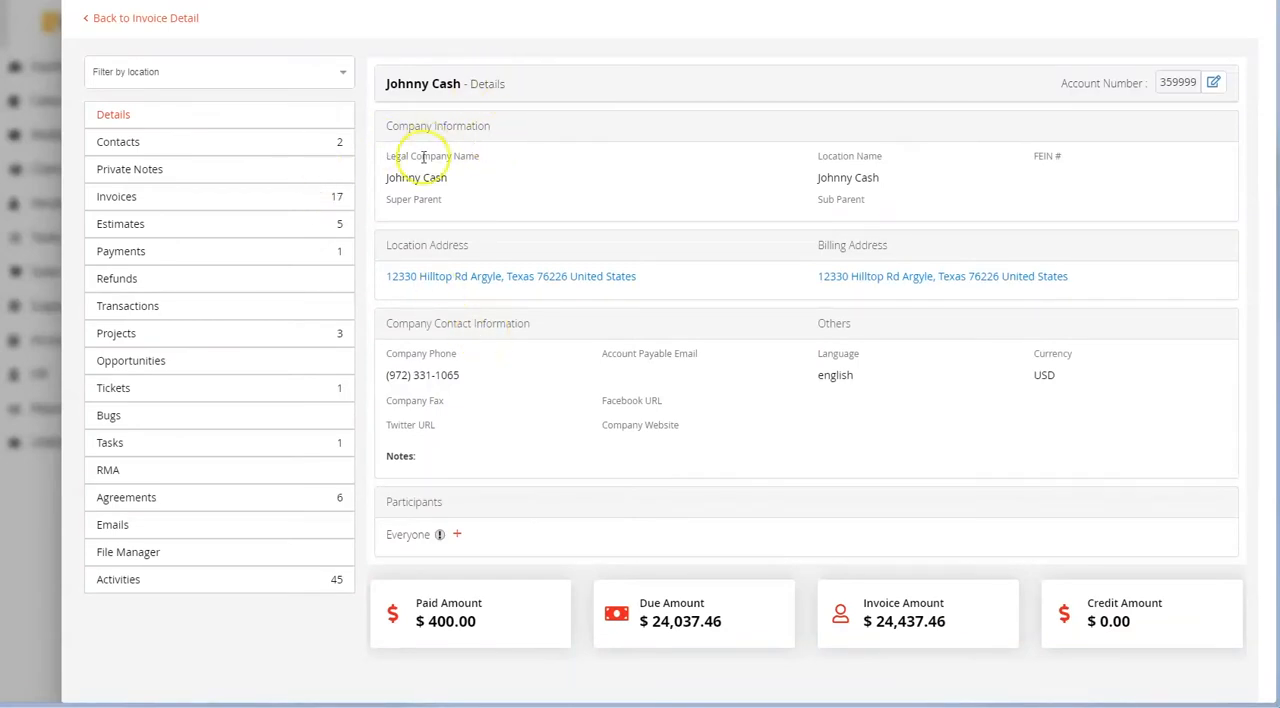
{"action": "left_click", "coordinate": [188, 147]}
{"action": "left_click", "coordinate": [147, 170]}
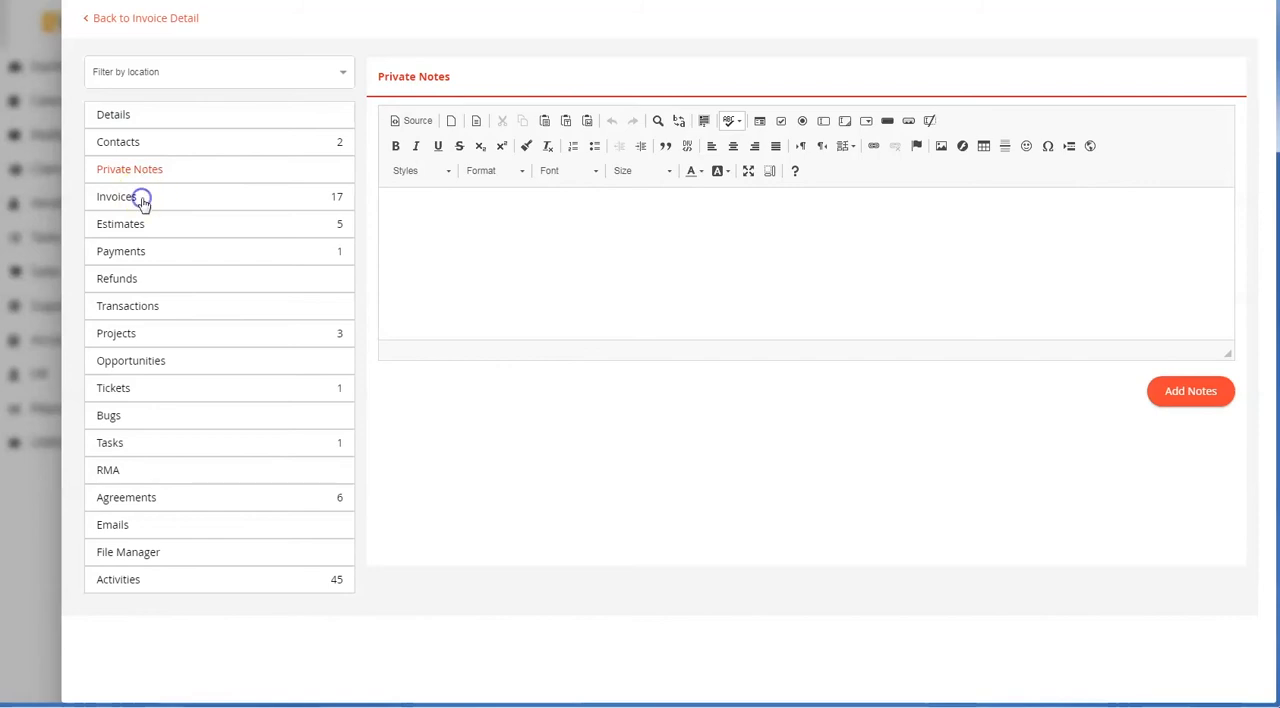
Open the new-invoice form from the client's invoices and look through the projects and tickets it can be related to
{"action": "left_click", "coordinate": [142, 200]}
{"action": "left_click", "coordinate": [483, 78]}
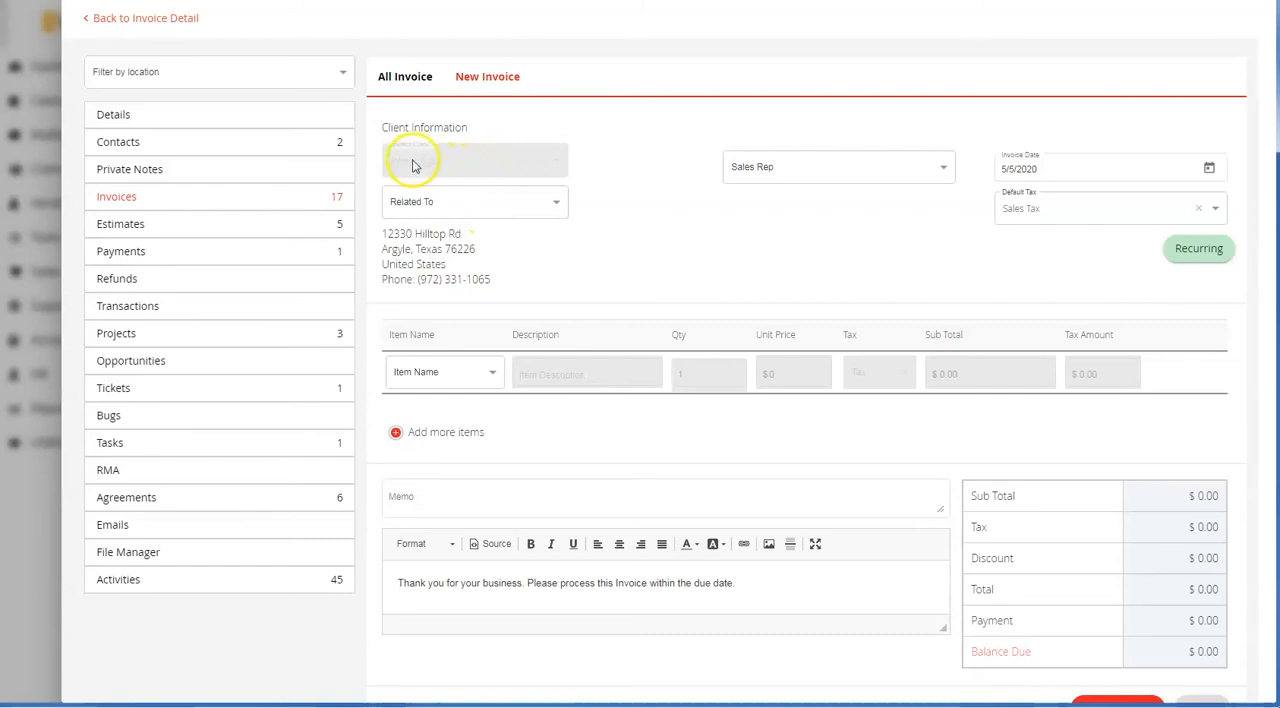
{"action": "left_click", "coordinate": [447, 203]}
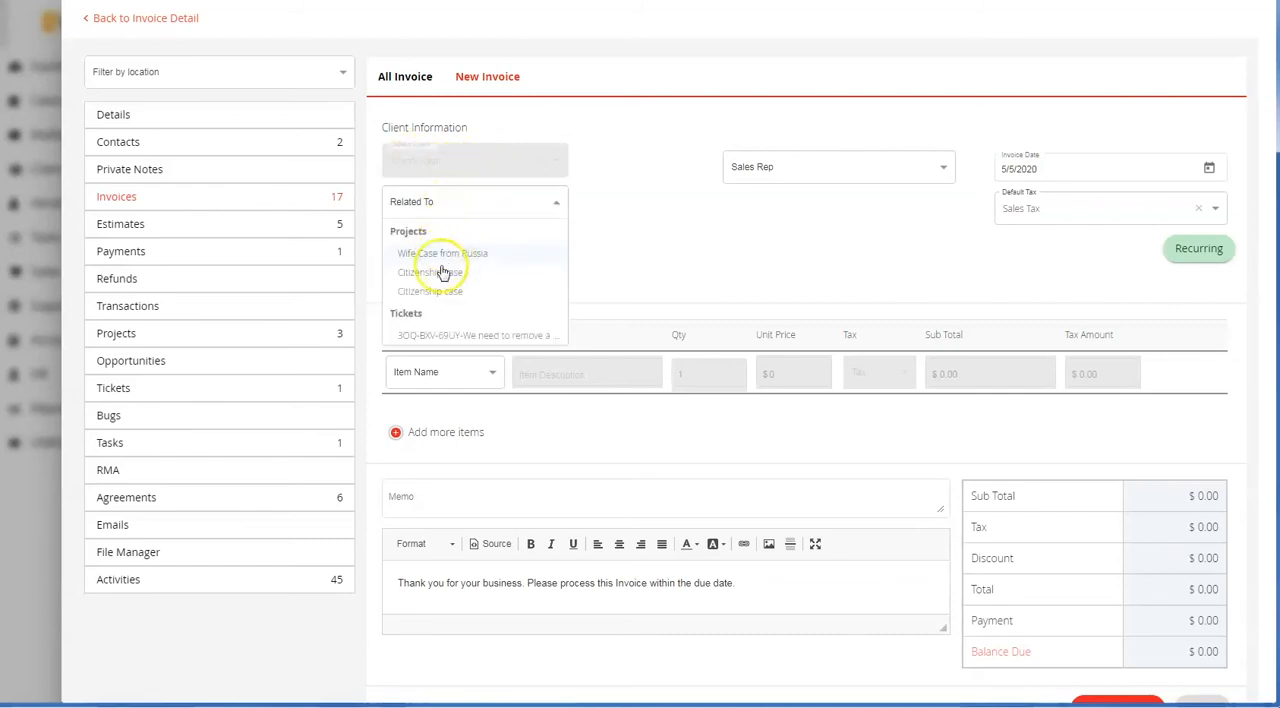
{"action": "scroll", "coordinate": [449, 320], "scroll_direction": "down", "scroll_amount": 2}
{"action": "left_click", "coordinate": [652, 183]}
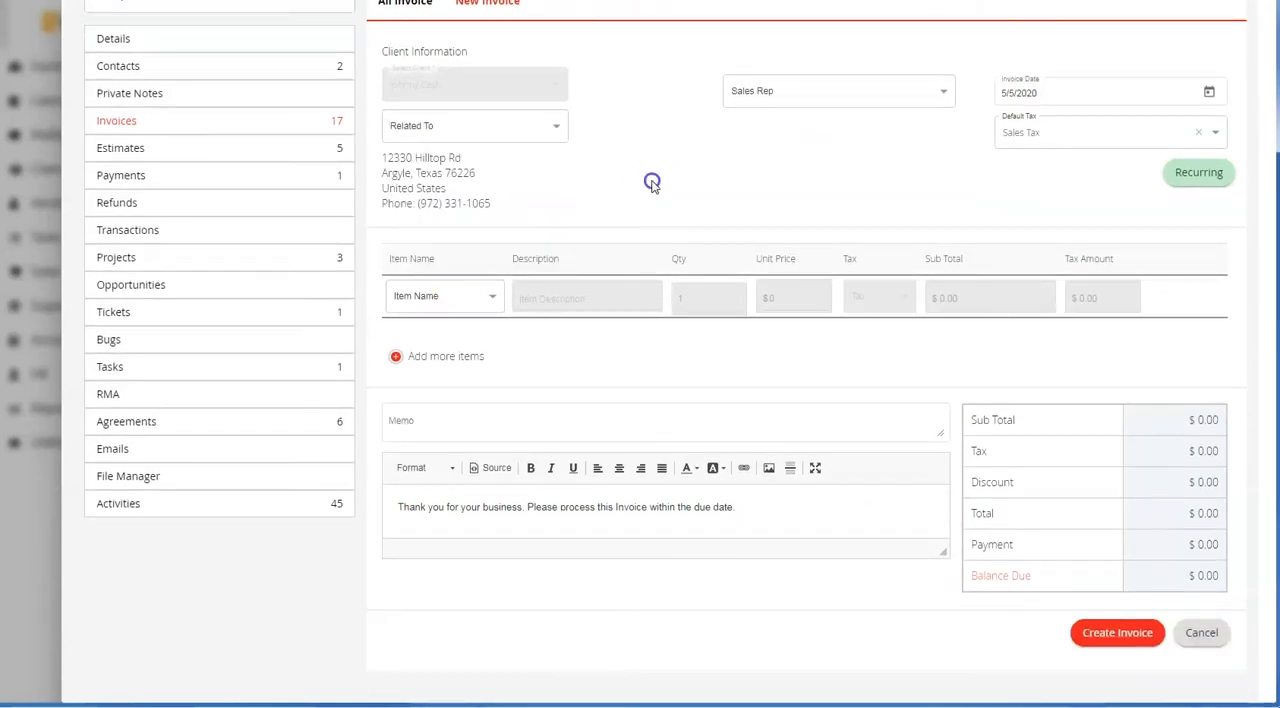
Fill in the new invoice with None as the sales rep and Attorney as the item, without creating it
{"action": "left_click", "coordinate": [777, 92]}
{"action": "left_click", "coordinate": [742, 117]}
{"action": "left_click", "coordinate": [469, 298]}
{"action": "left_click", "coordinate": [440, 344]}
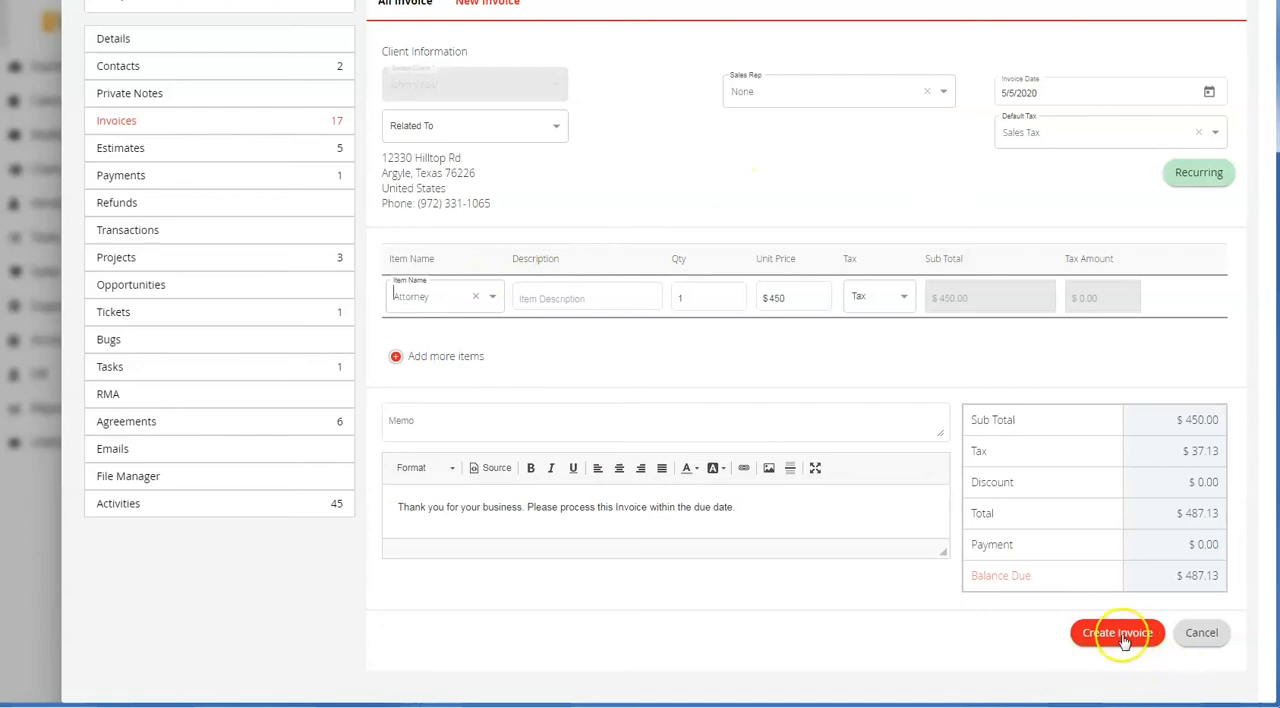
{"action": "scroll", "coordinate": [363, 323], "scroll_direction": "up", "scroll_amount": 2}
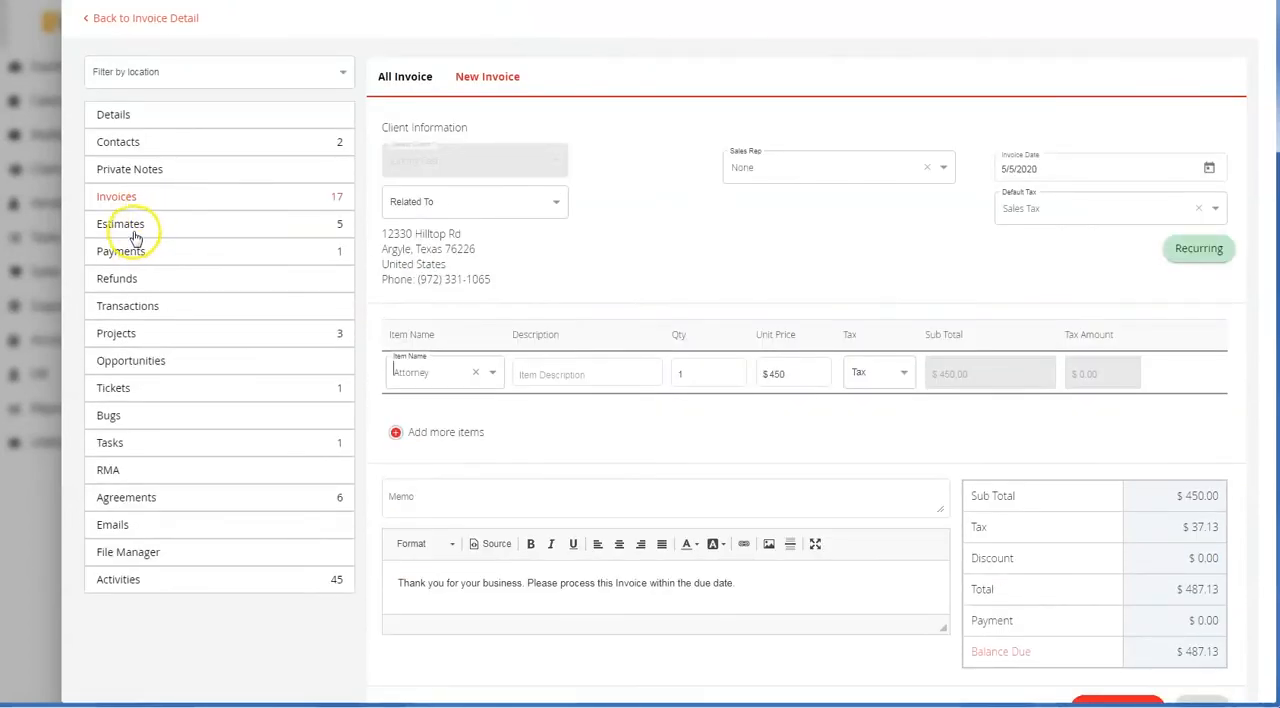
View the client's estimates and payments, including the payment methods
{"action": "left_click", "coordinate": [133, 228]}
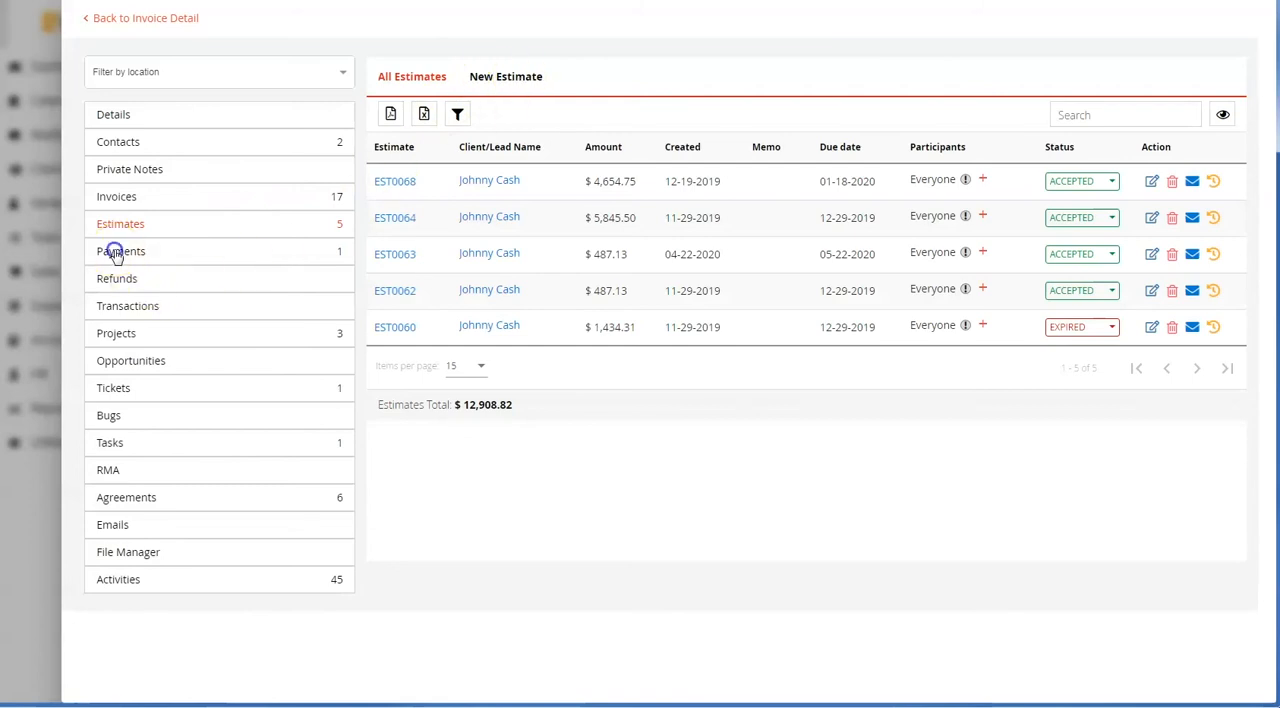
{"action": "left_click", "coordinate": [116, 253]}
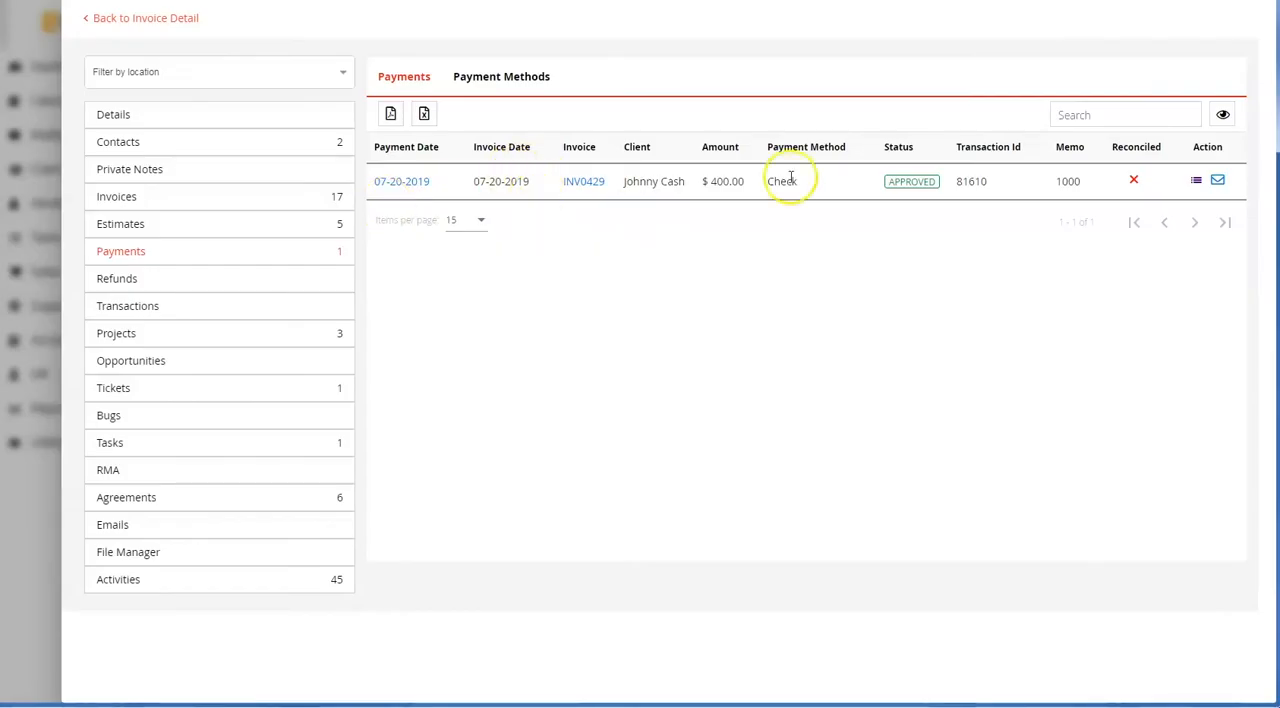
{"action": "left_click", "coordinate": [508, 80]}
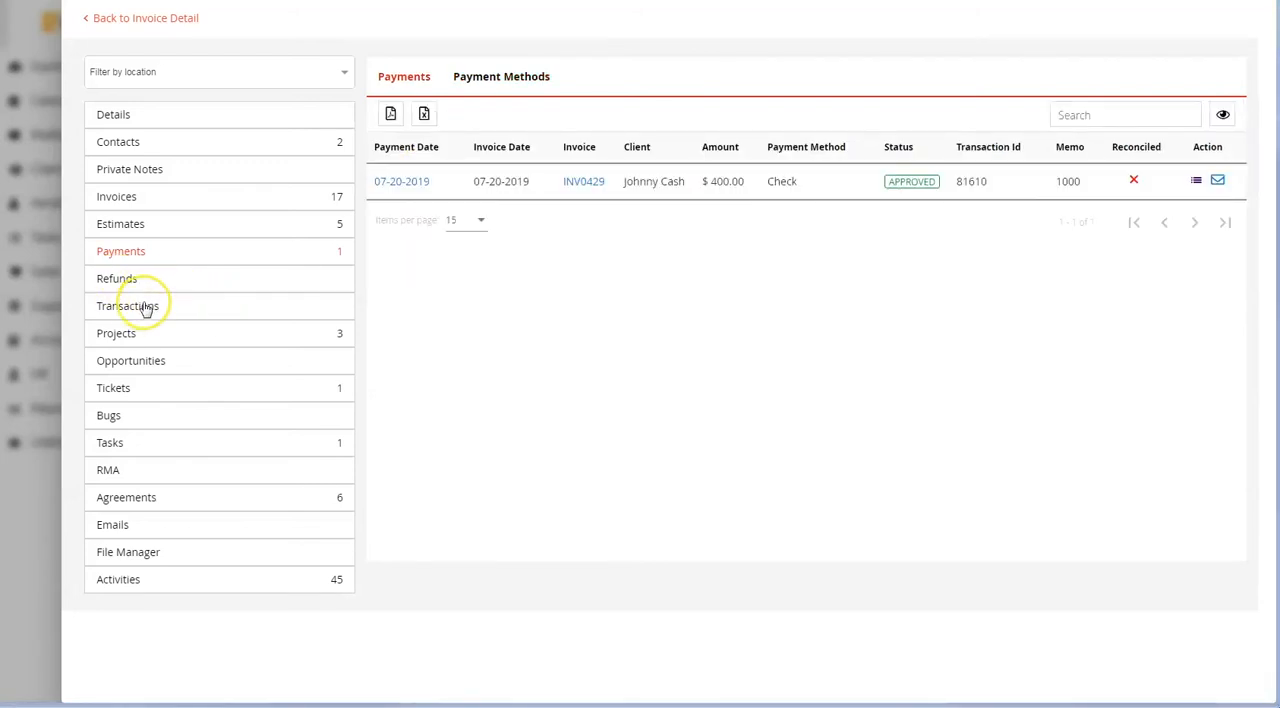
View the client's projects and look over the form for creating a new project
{"action": "left_click", "coordinate": [133, 340]}
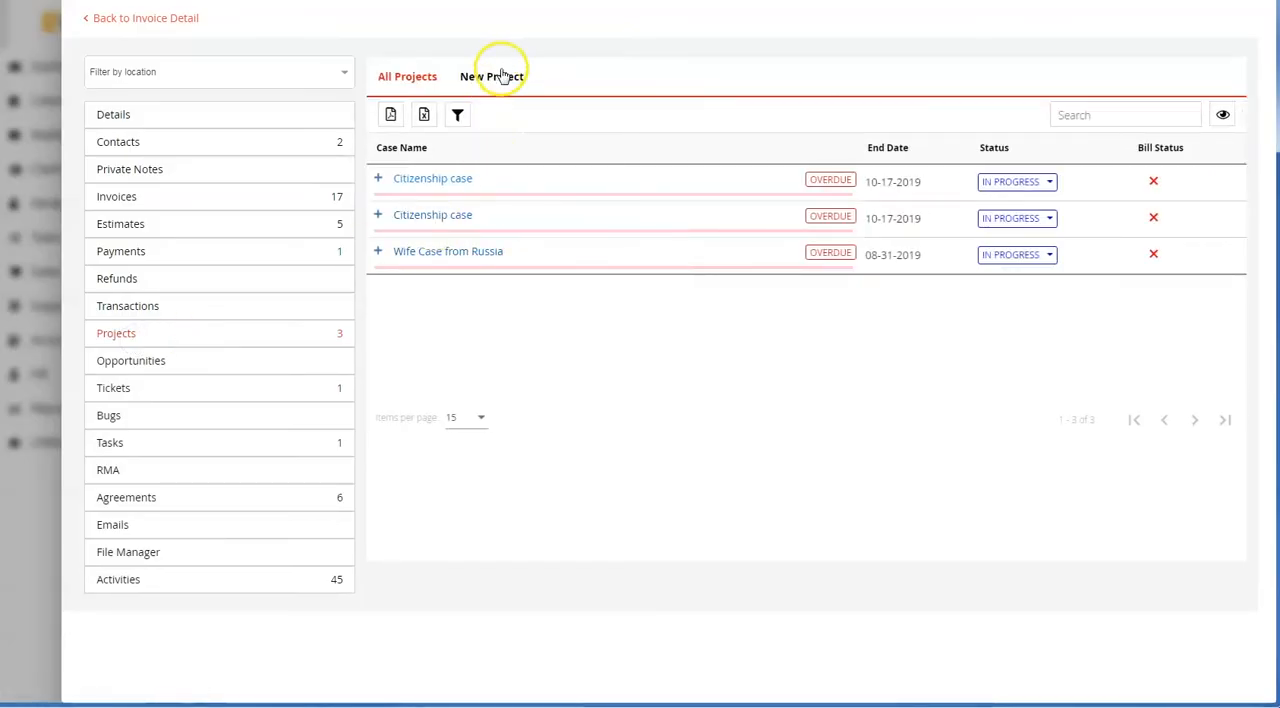
{"action": "left_click", "coordinate": [501, 76]}
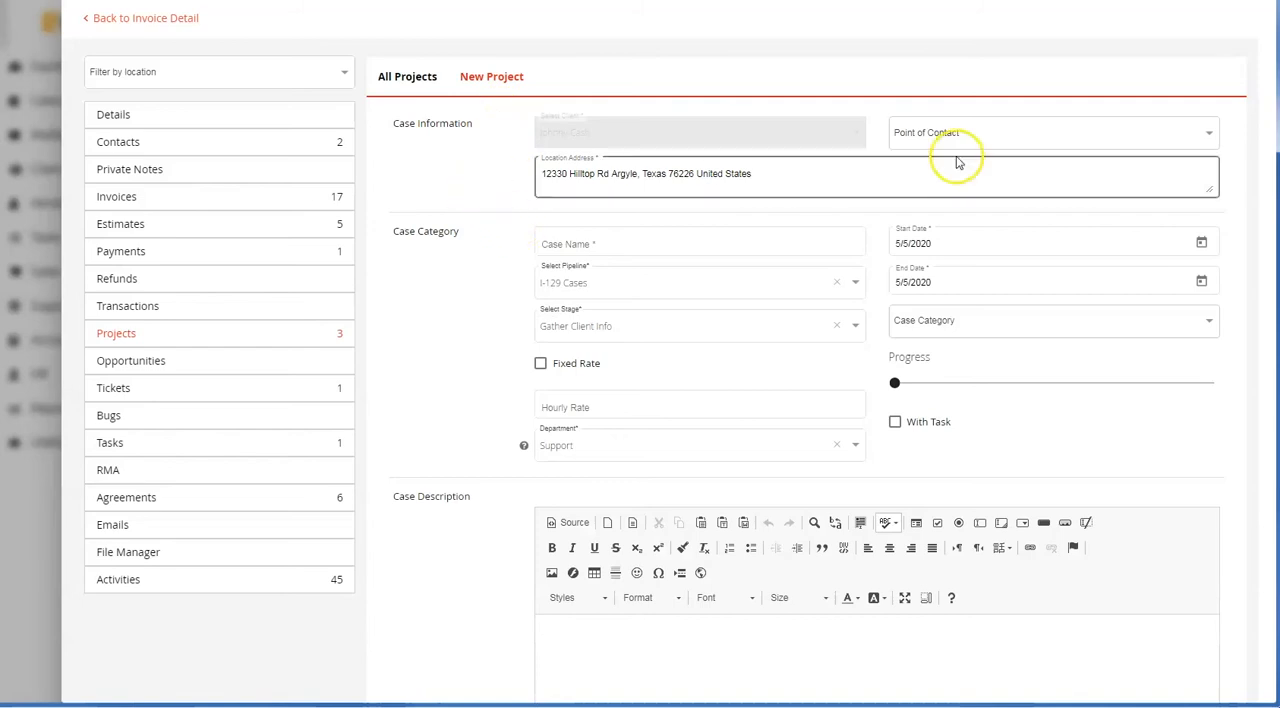
{"action": "scroll", "coordinate": [586, 402], "scroll_direction": "down", "scroll_amount": 5}
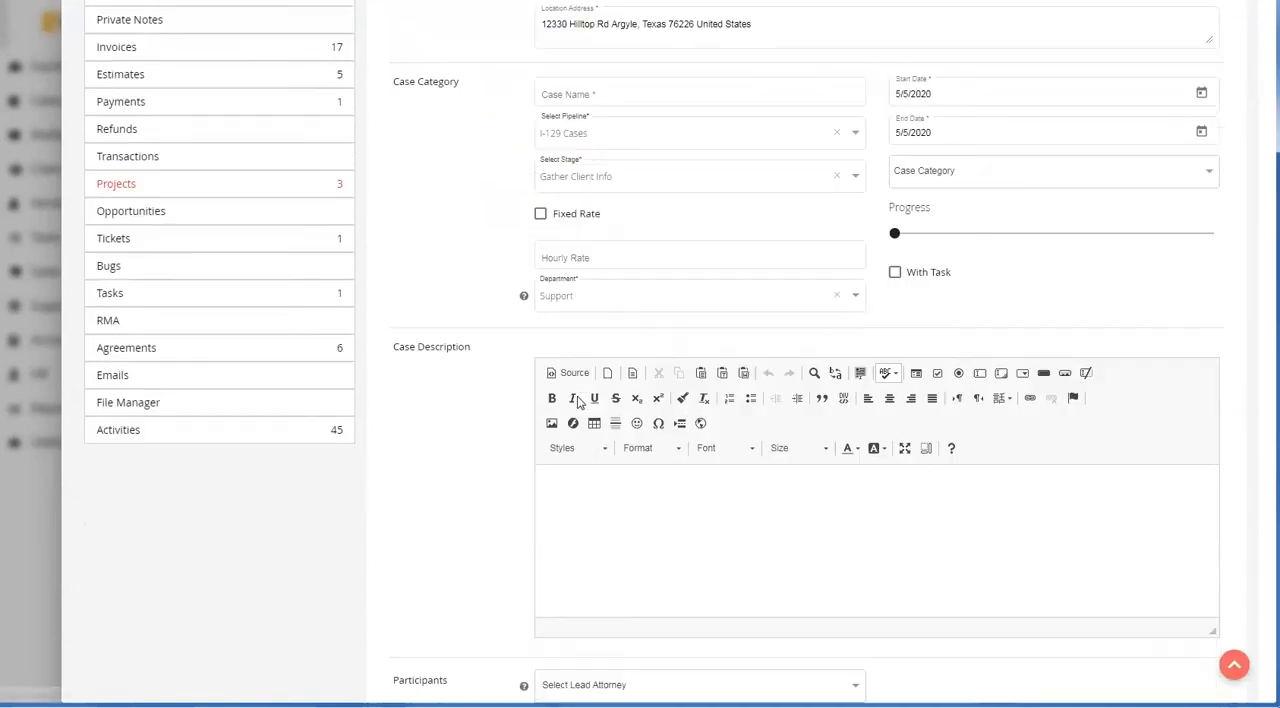
{"action": "scroll", "coordinate": [851, 548], "scroll_direction": "up", "scroll_amount": 5}
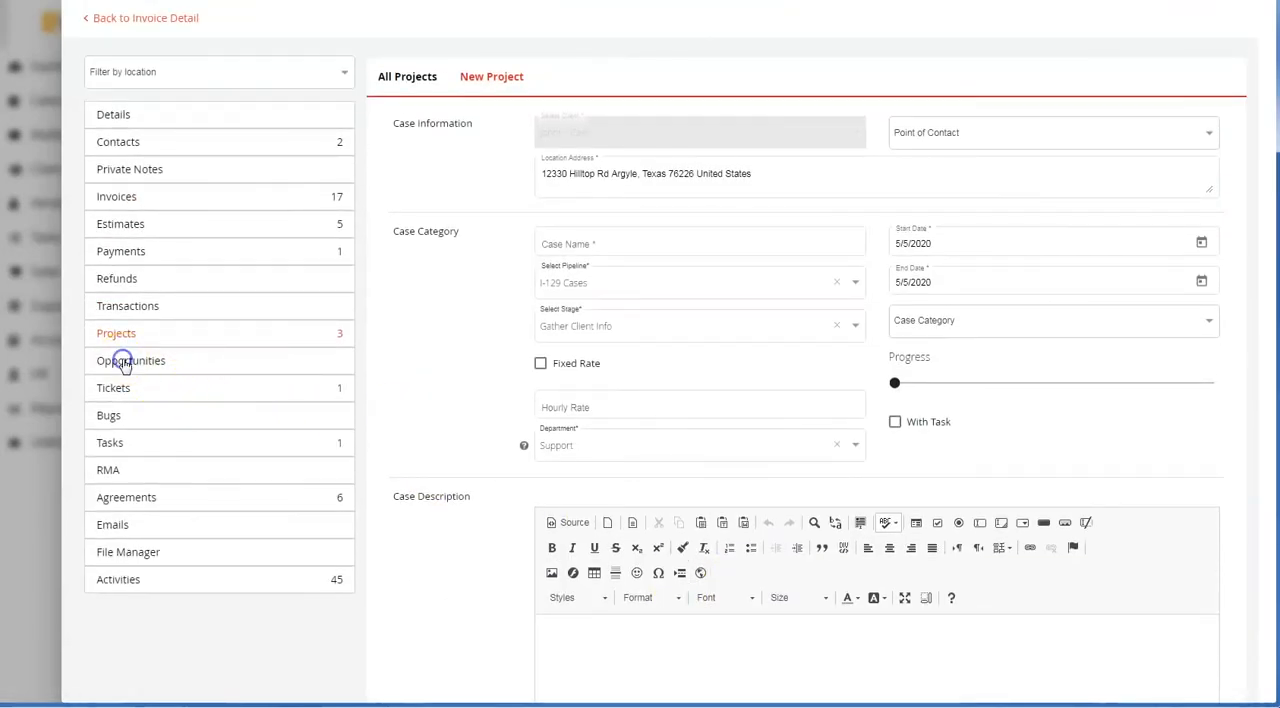
View the client's opportunities and tickets, including the forms for creating a new opportunity and a new ticket
{"action": "left_click", "coordinate": [121, 362]}
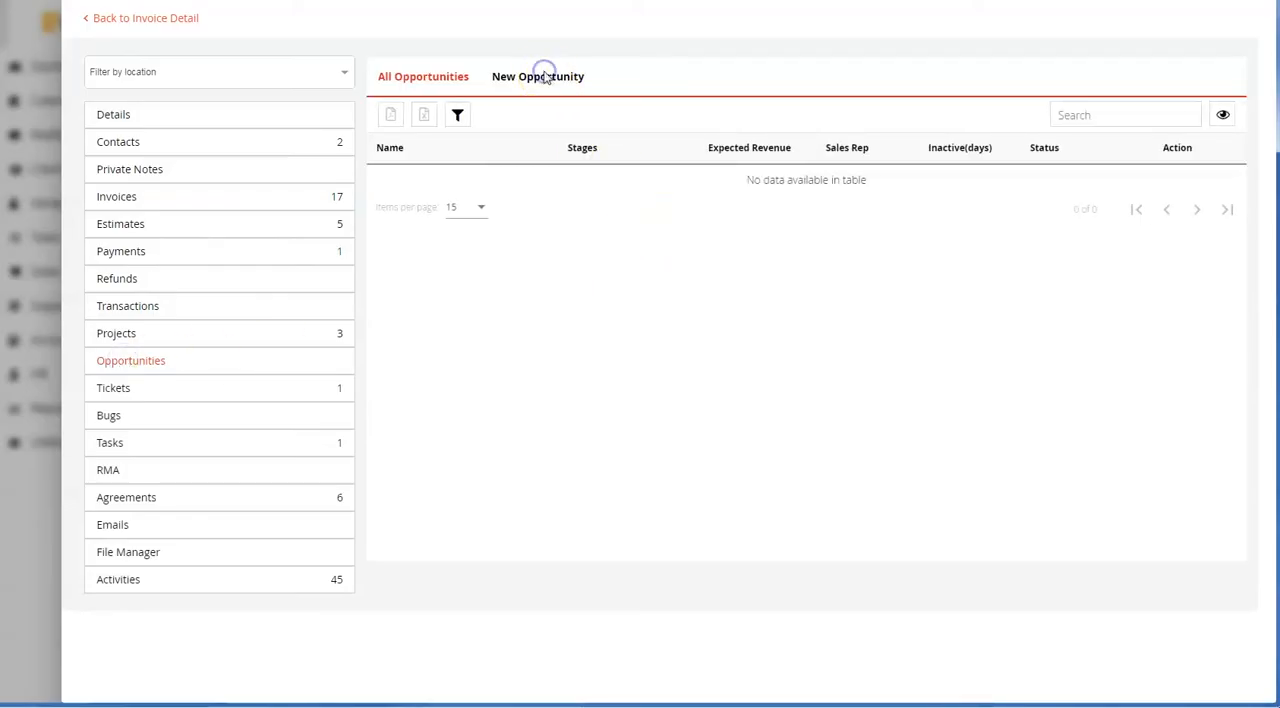
{"action": "left_click", "coordinate": [545, 77]}
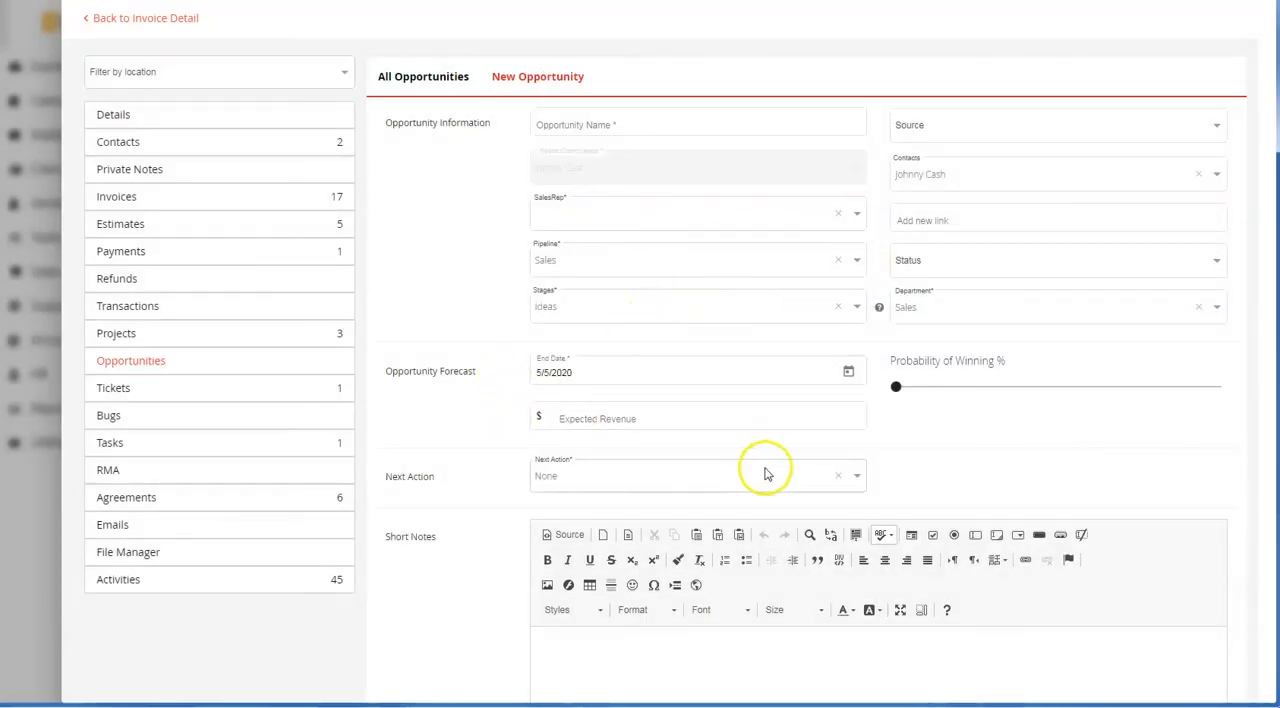
{"action": "scroll", "coordinate": [765, 474], "scroll_direction": "down", "scroll_amount": 3}
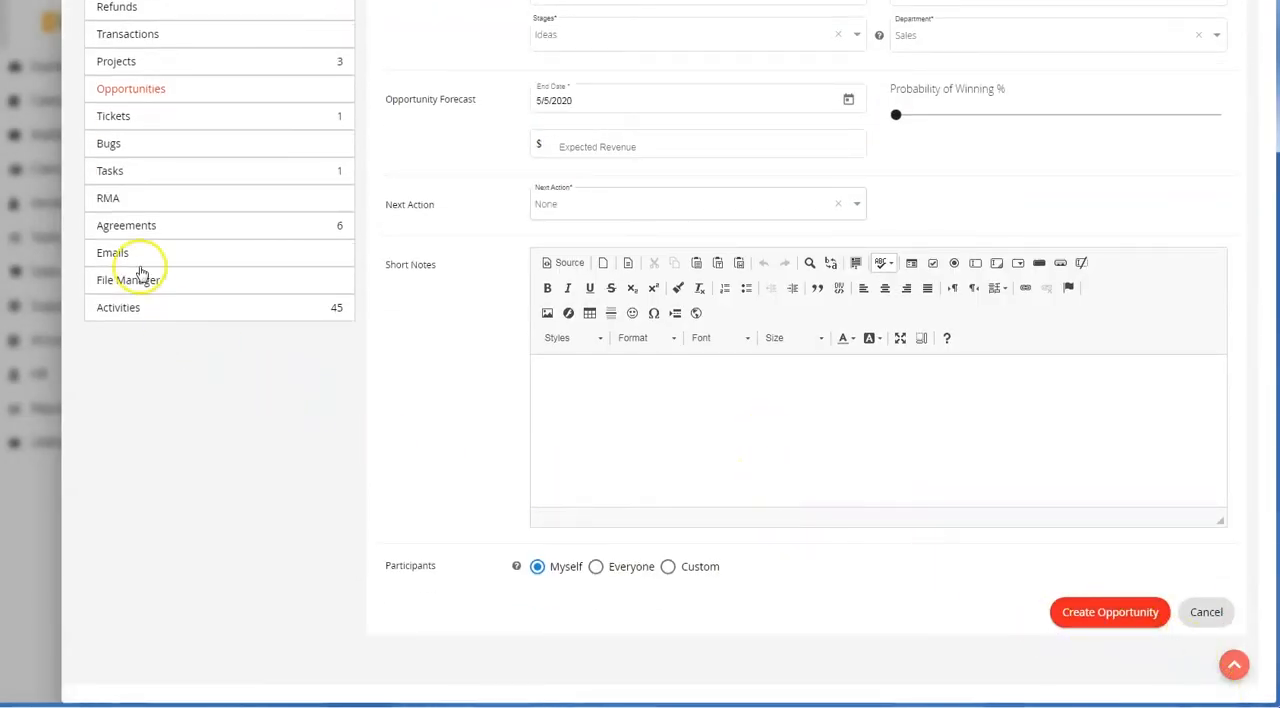
{"action": "left_click", "coordinate": [135, 118]}
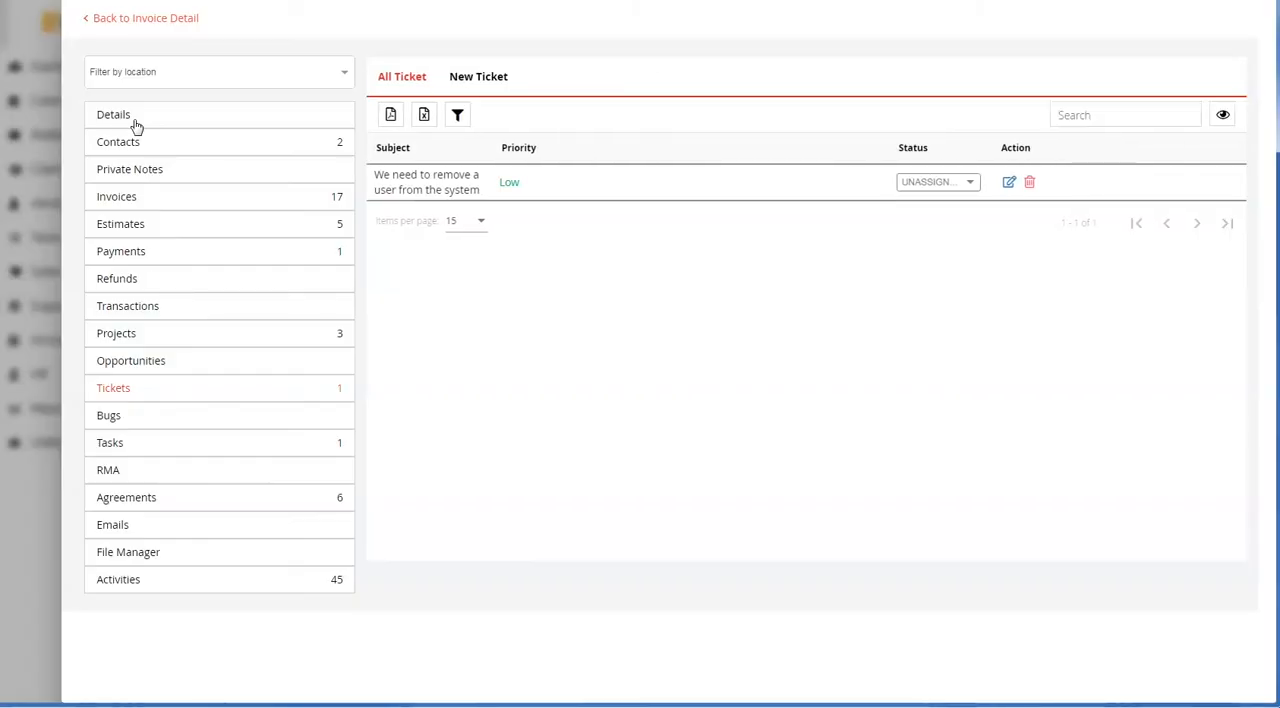
{"action": "left_click", "coordinate": [492, 80]}
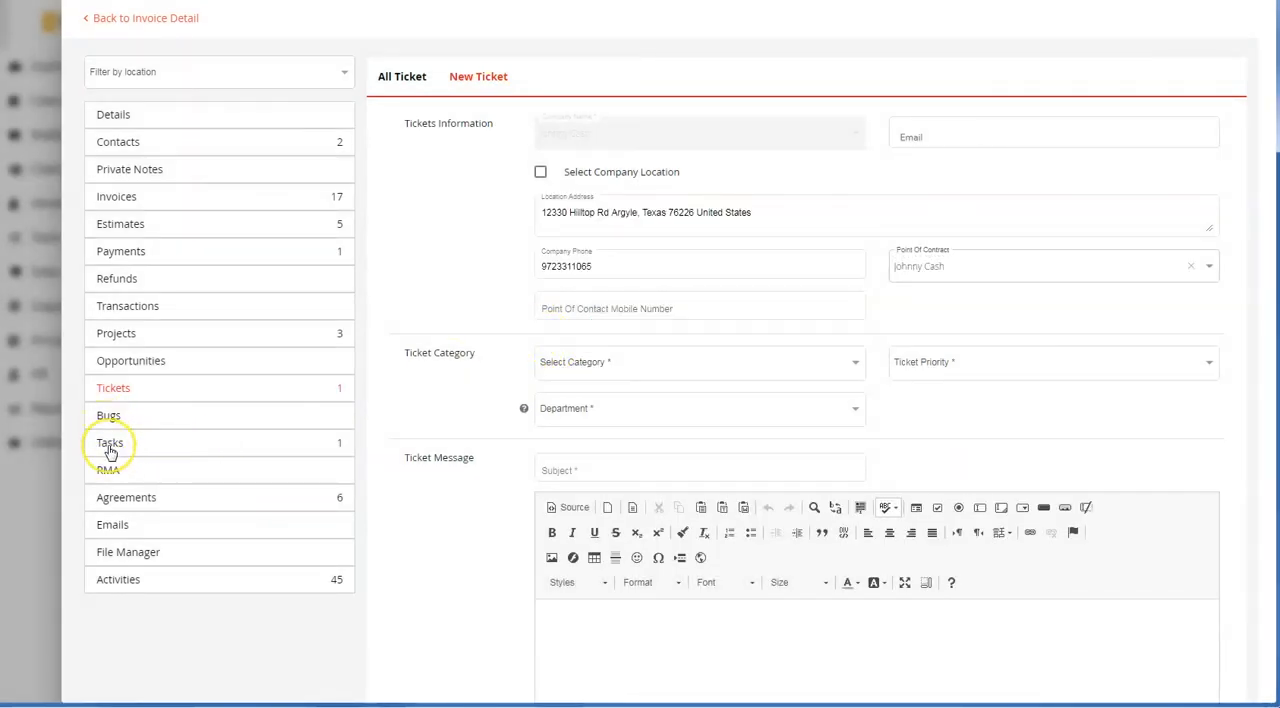
View the client's tasks, including the form for creating a new task, and the RMA list
{"action": "left_click", "coordinate": [109, 445]}
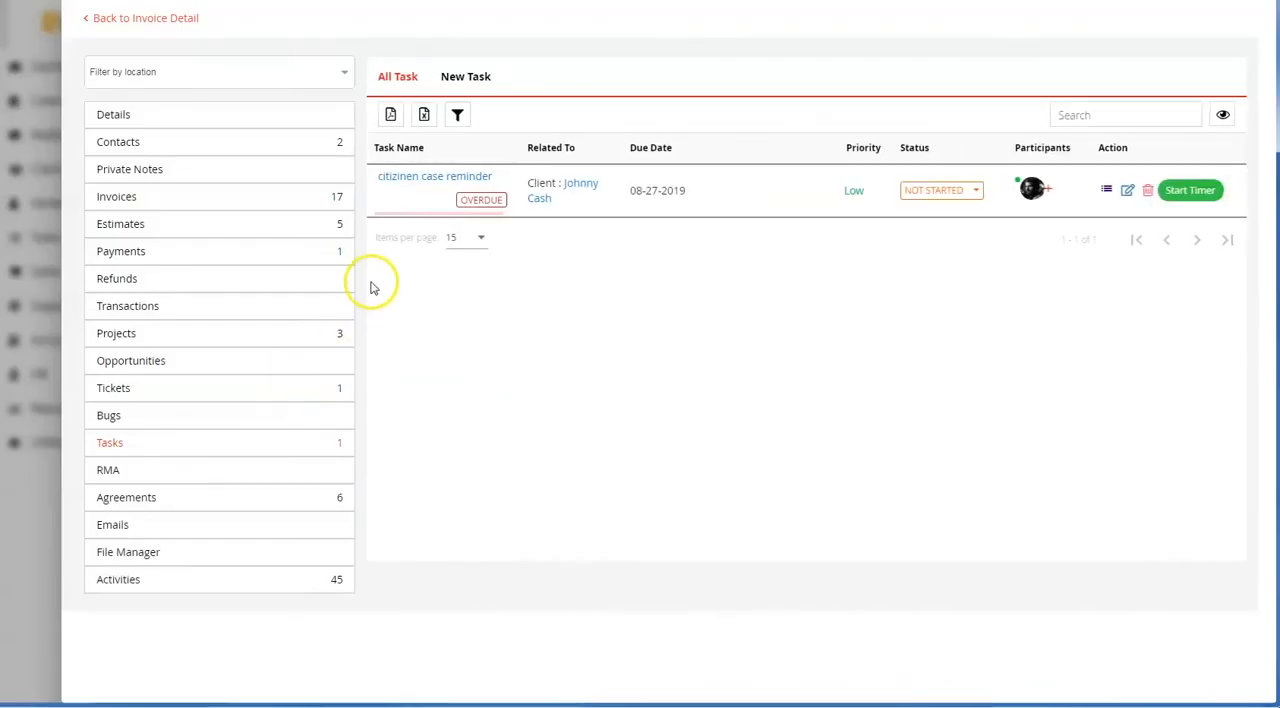
{"action": "left_click", "coordinate": [484, 80]}
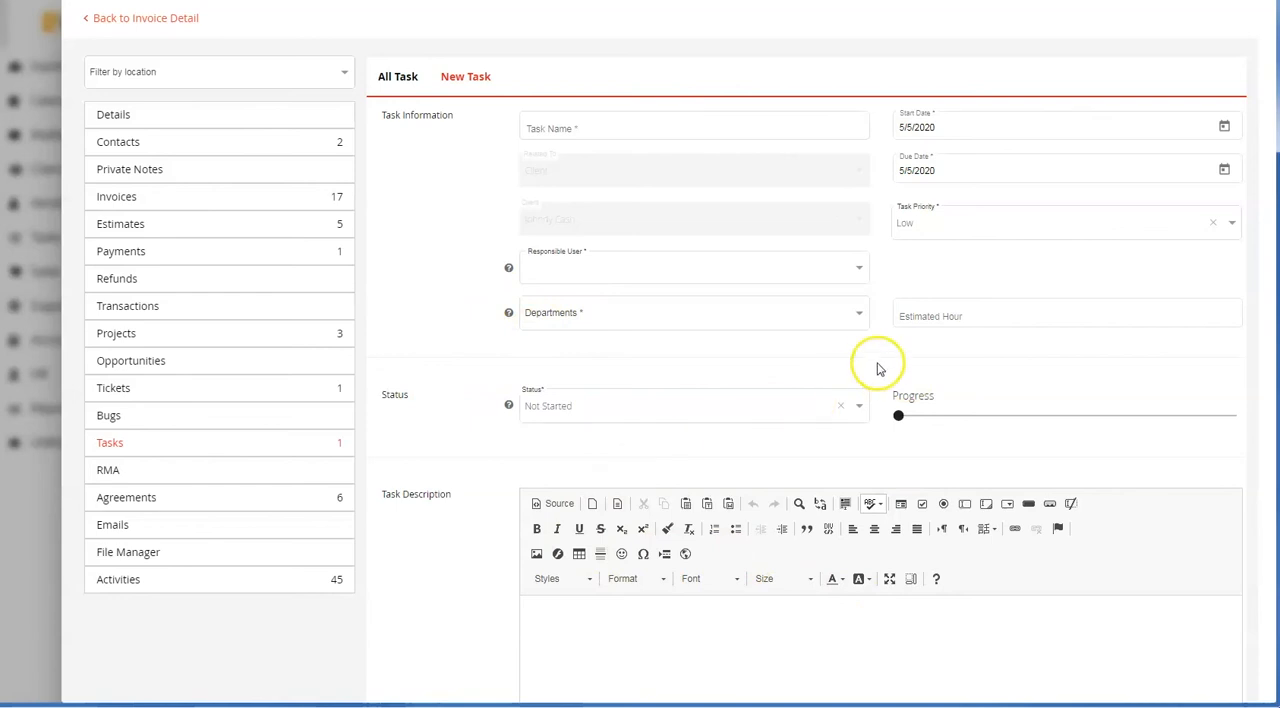
{"action": "left_click", "coordinate": [107, 473]}
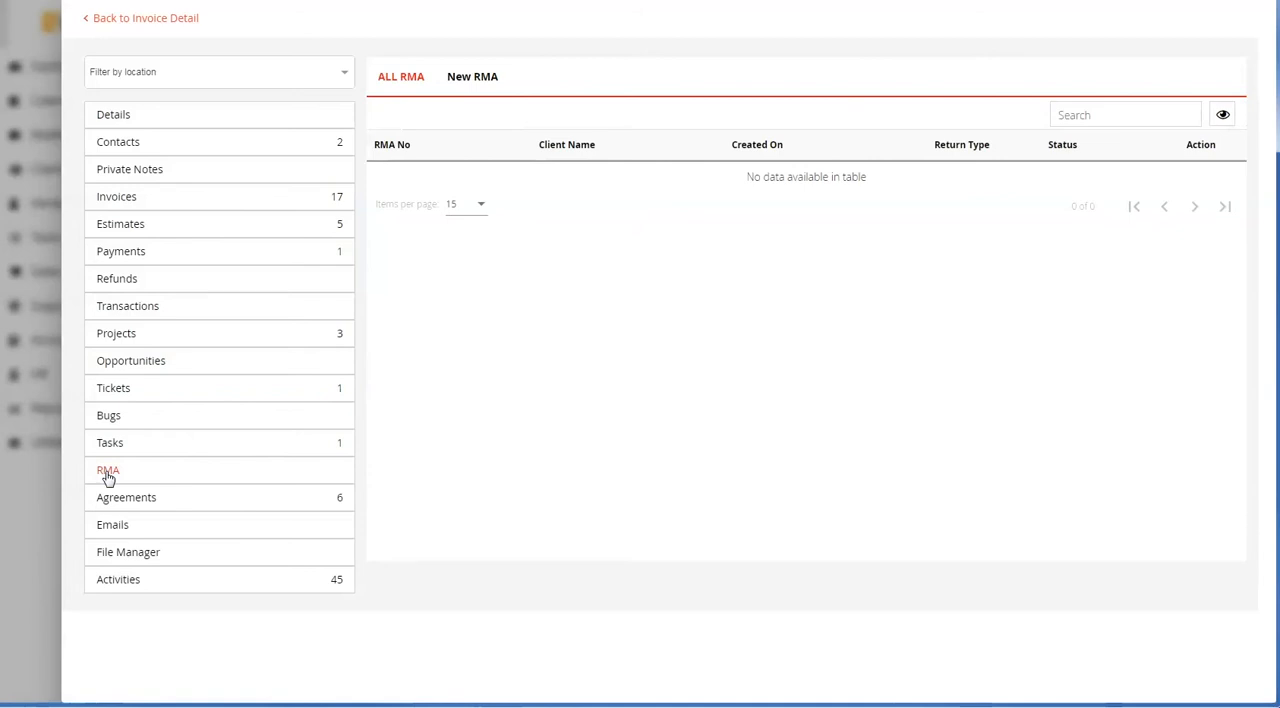
View the client's agreements and look over the new-agreement form, including the available agreement templates
{"action": "left_click", "coordinate": [126, 497]}
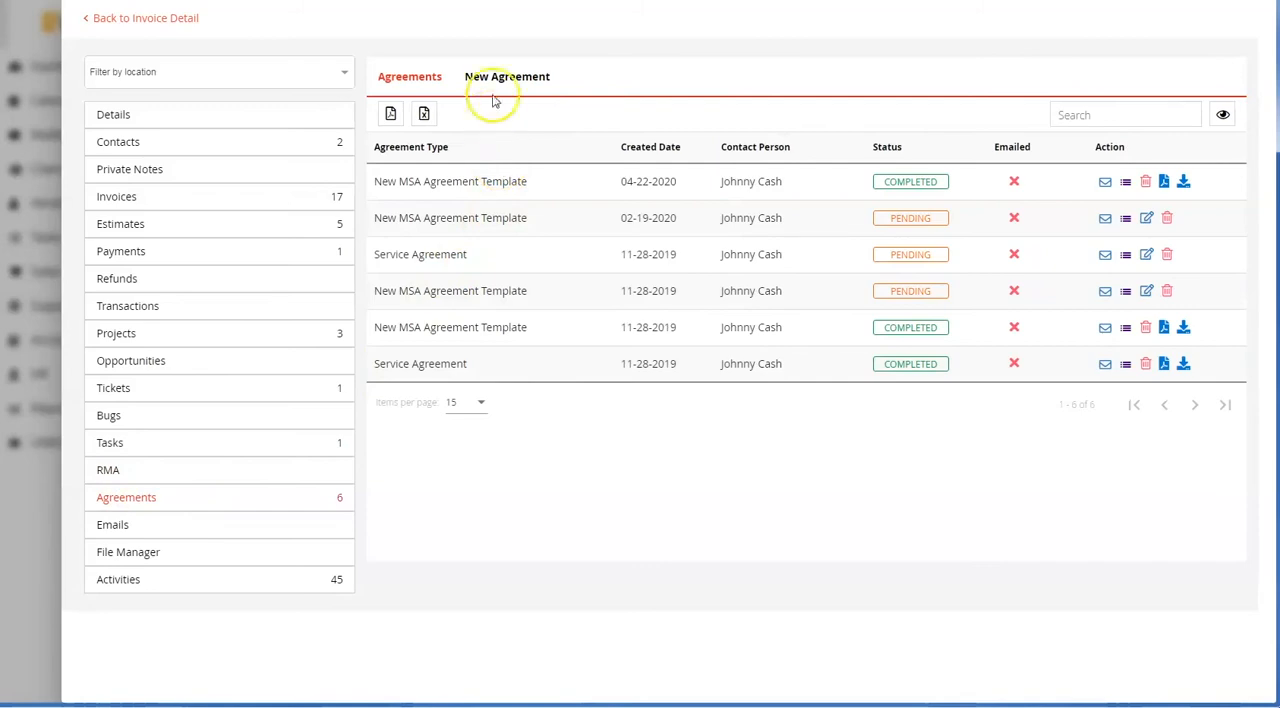
{"action": "left_click", "coordinate": [495, 79]}
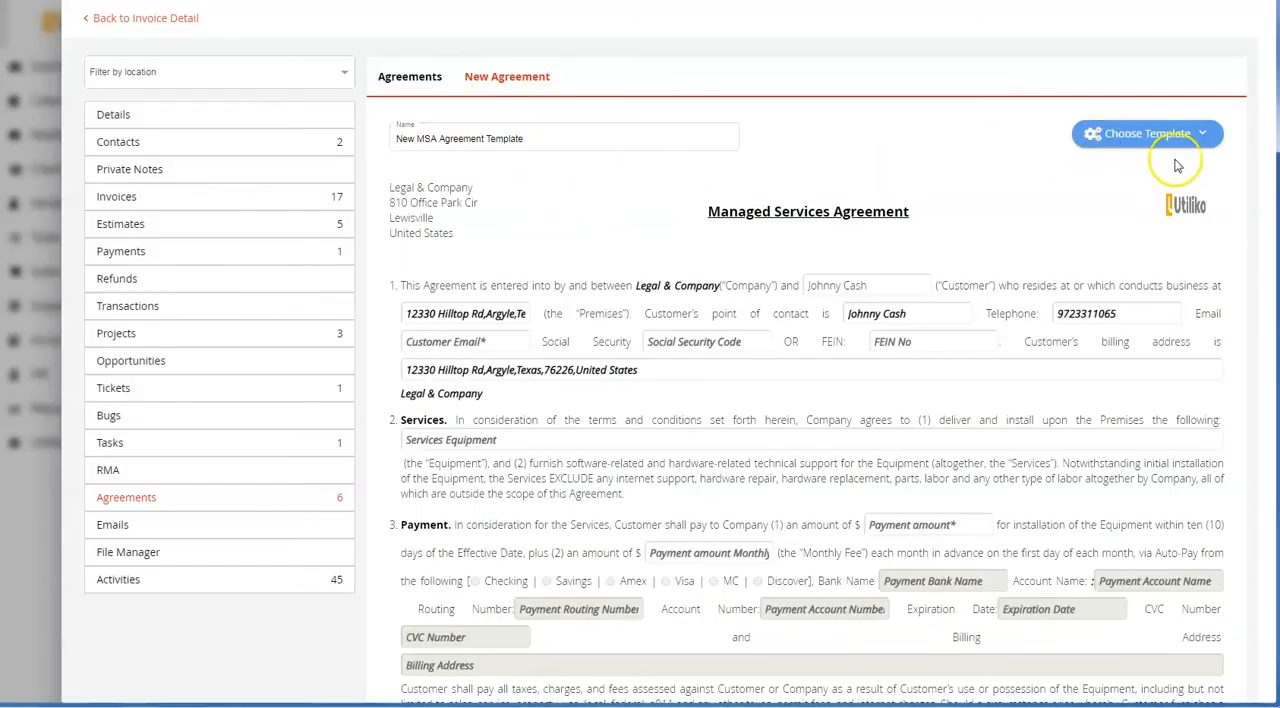
{"action": "left_click", "coordinate": [1110, 140]}
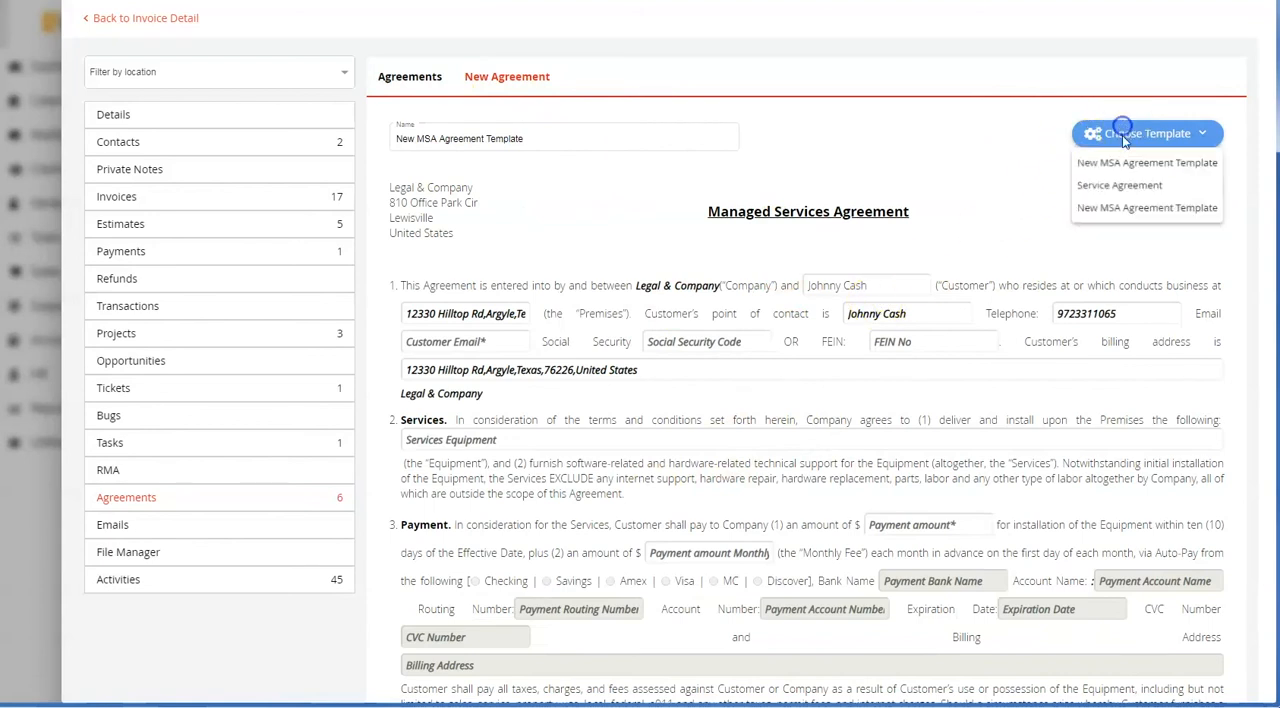
{"action": "left_click", "coordinate": [772, 319]}
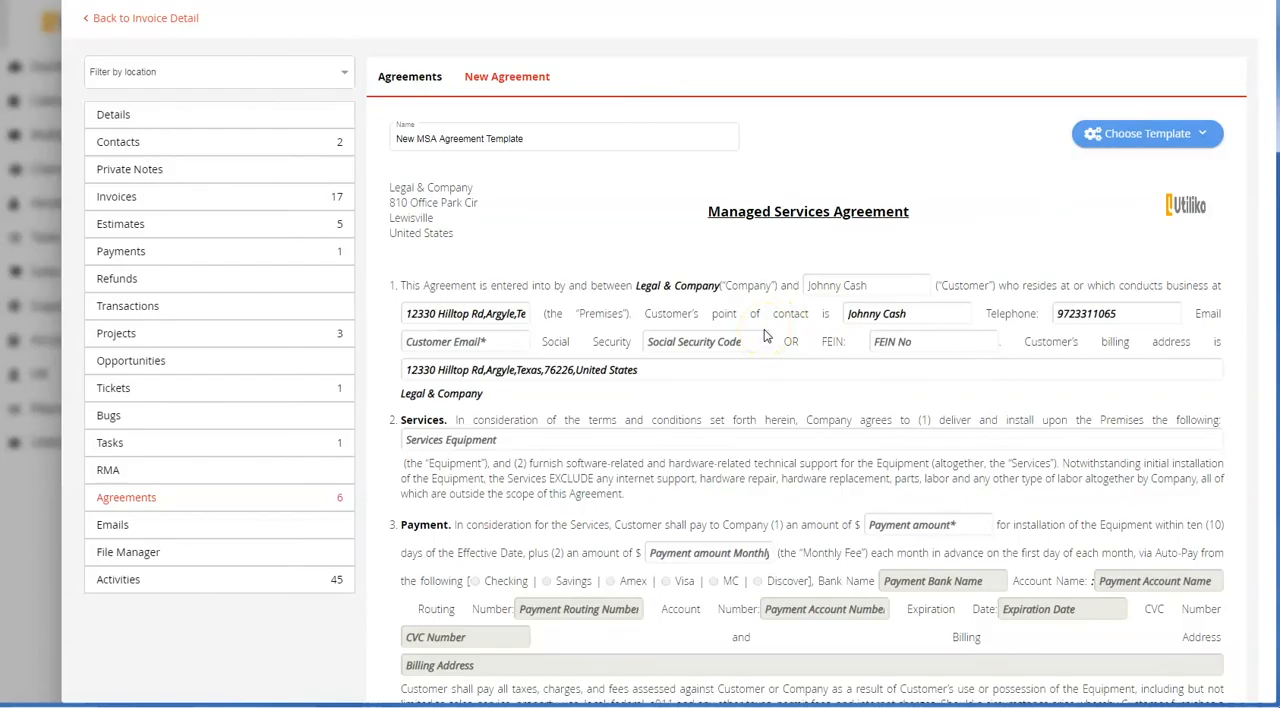
{"action": "scroll", "coordinate": [765, 337], "scroll_direction": "down", "scroll_amount": 20}
{"action": "scroll", "coordinate": [762, 341], "scroll_direction": "up", "scroll_amount": 20}
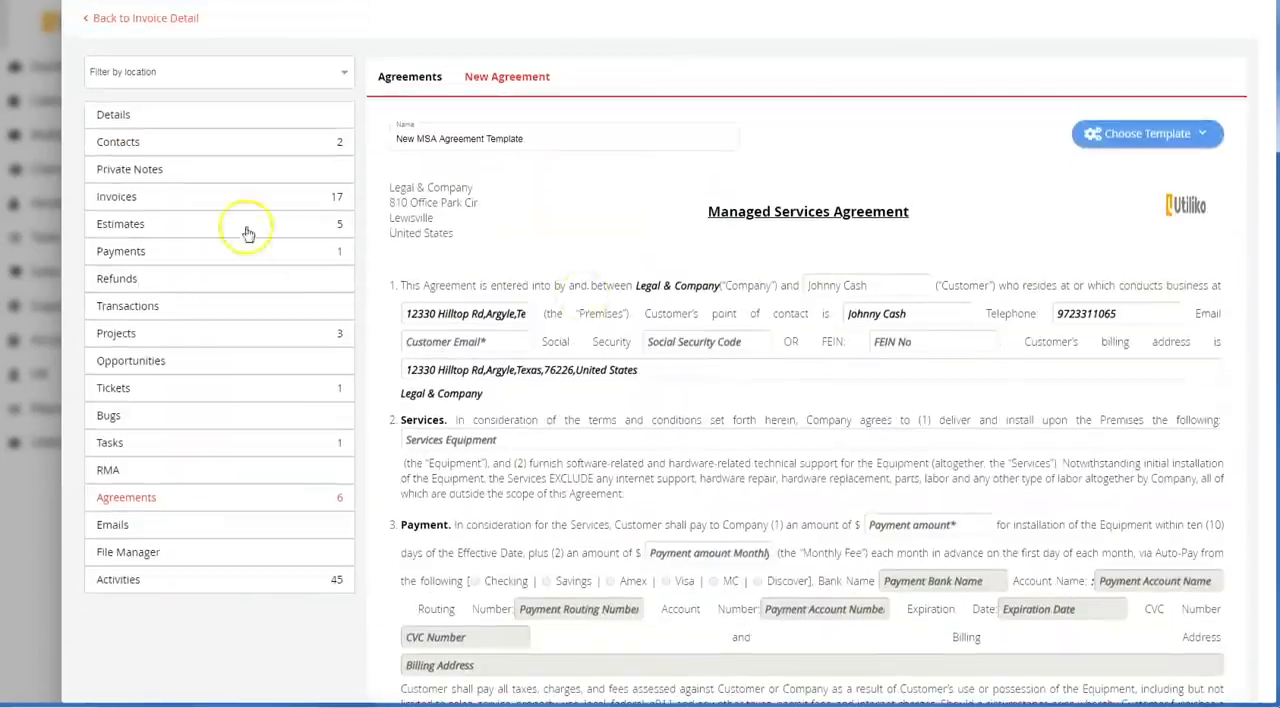
Return to the agreements list and email the pending New MSA Agreement Template created 02-19-2020 to the client
{"action": "left_click", "coordinate": [409, 80]}
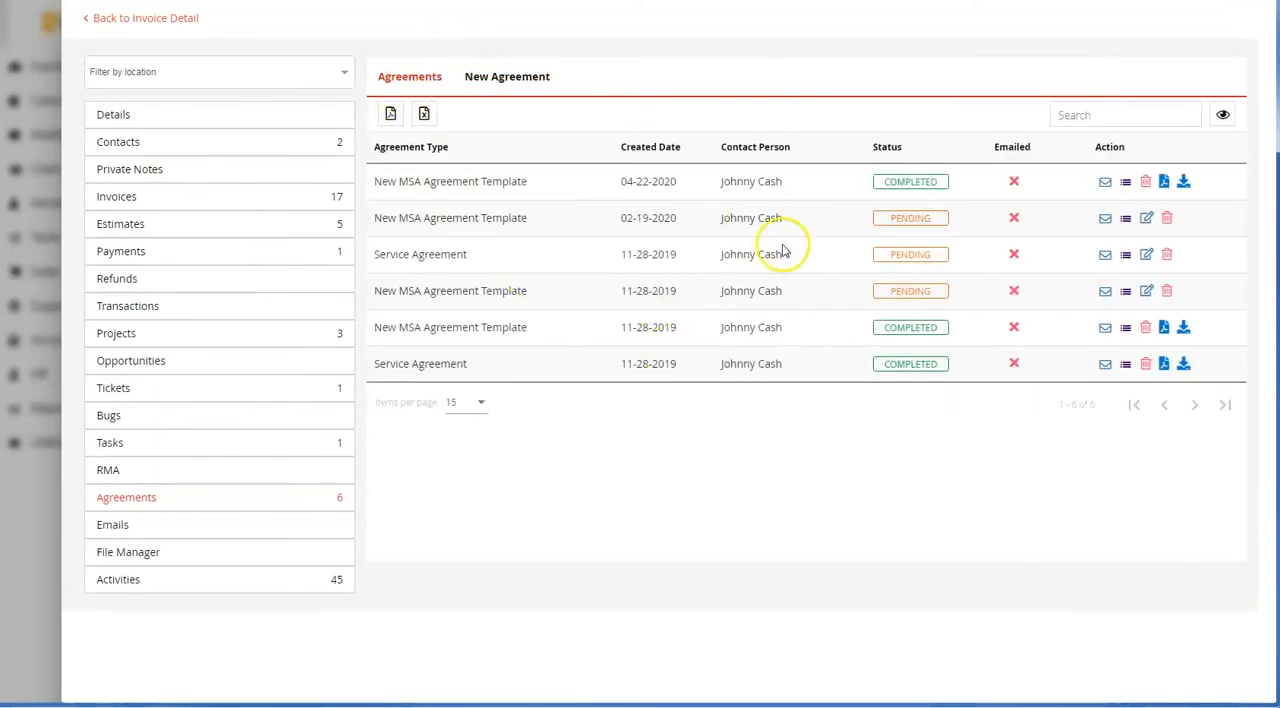
{"action": "left_click", "coordinate": [1106, 219]}
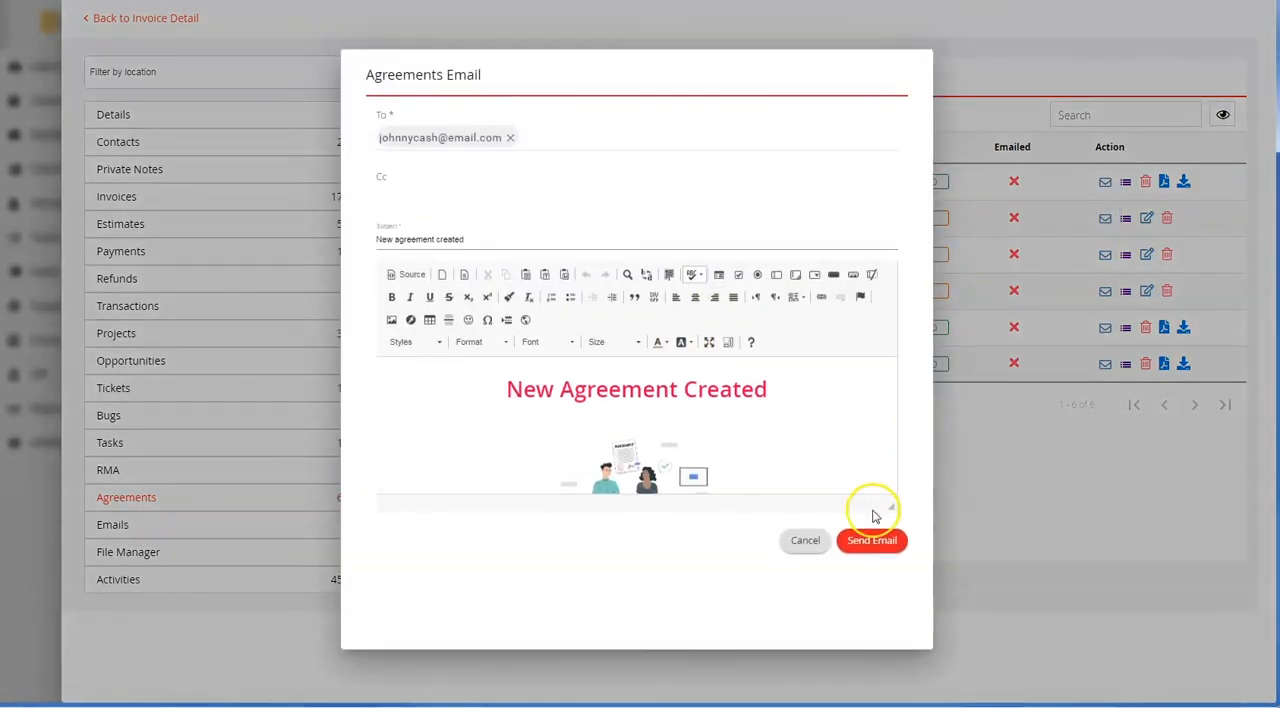
{"action": "left_click", "coordinate": [868, 540]}
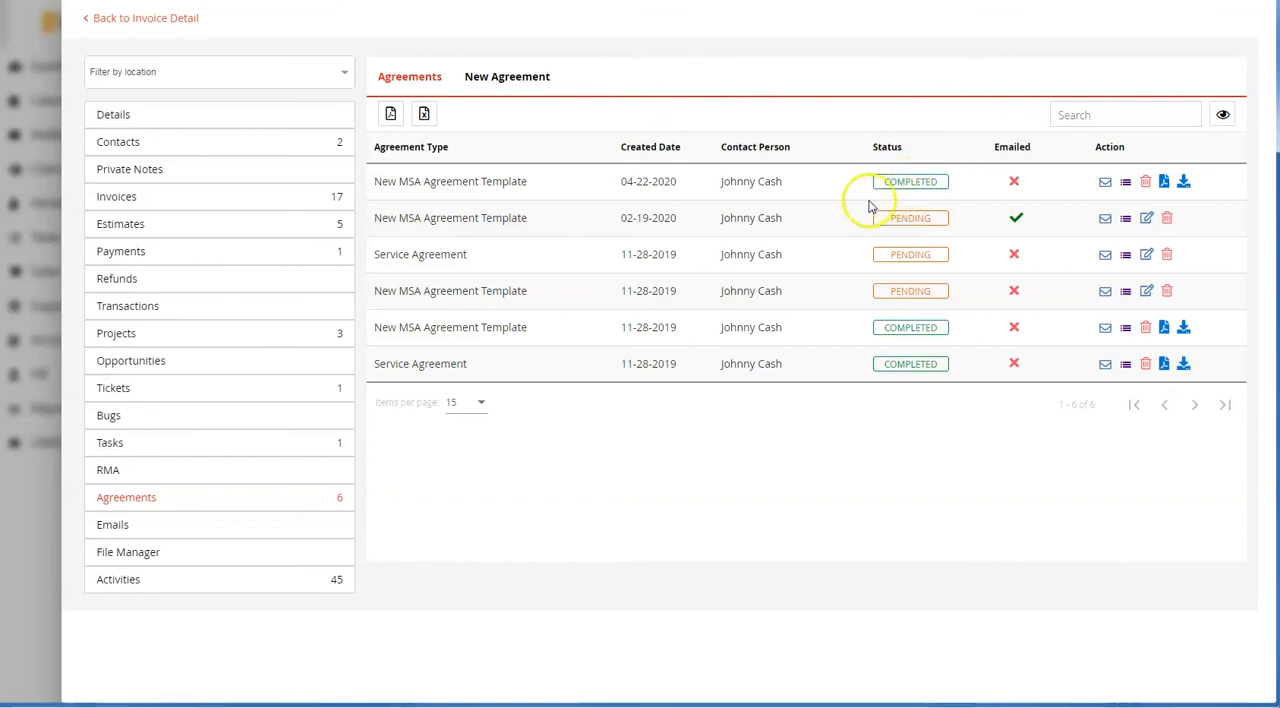
View the client's email activities, open and close the form for a new message, and go to the file manager
{"action": "left_click", "coordinate": [113, 527]}
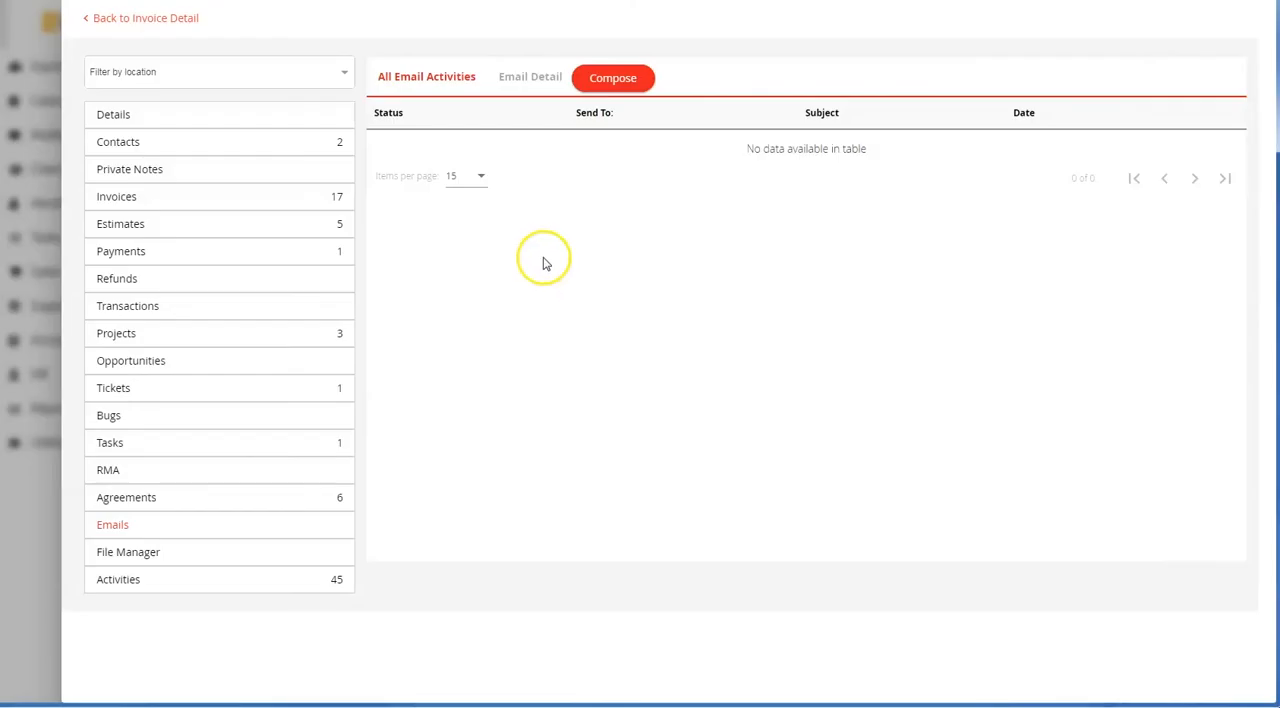
{"action": "left_click", "coordinate": [615, 80]}
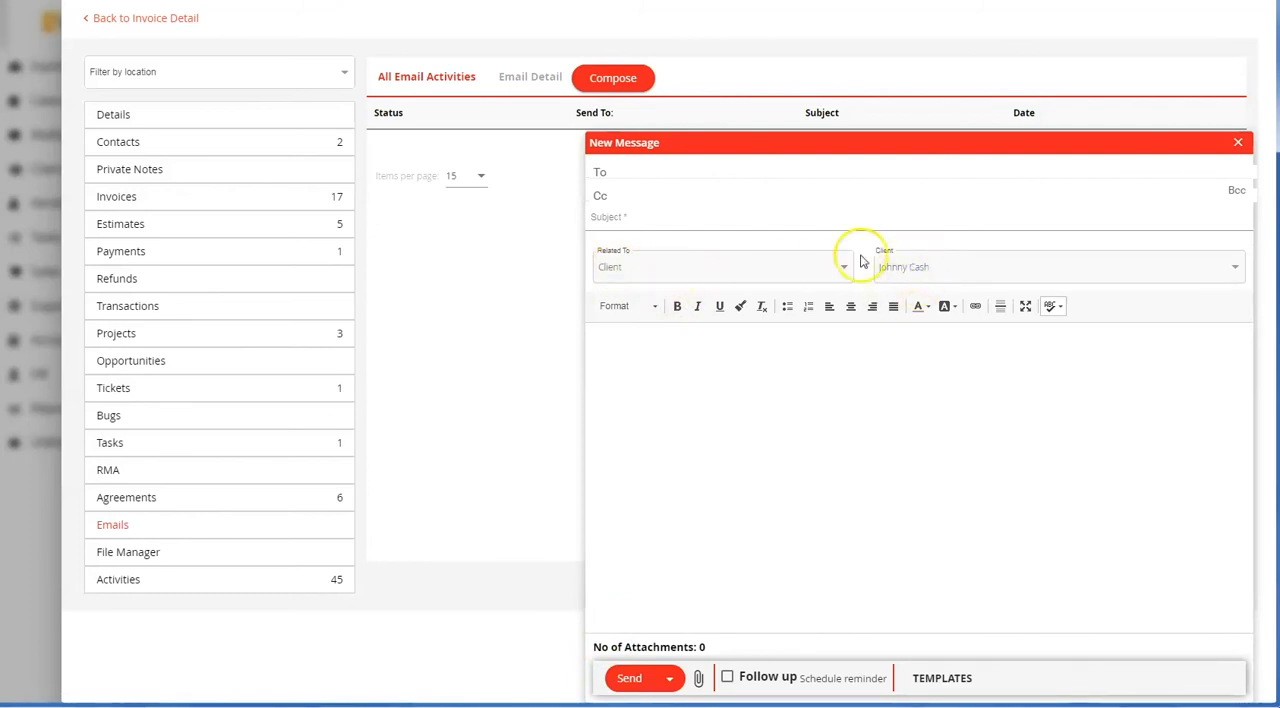
{"action": "left_click", "coordinate": [1238, 142]}
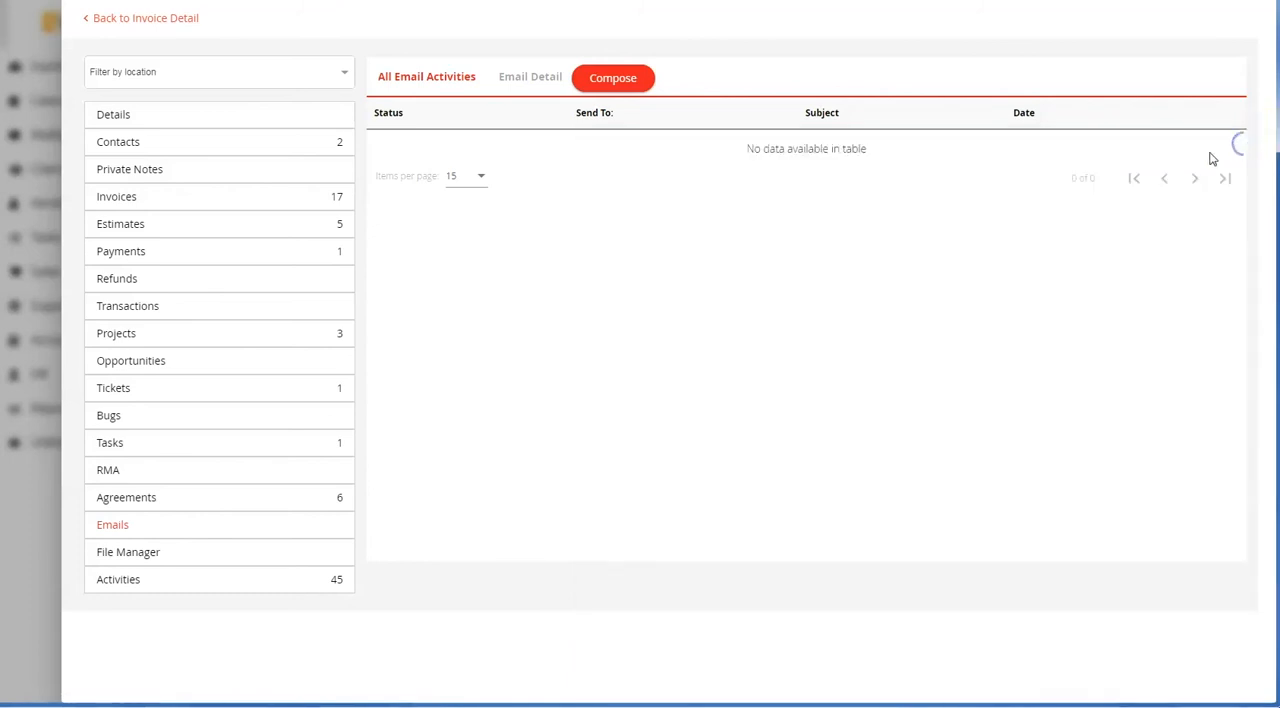
{"action": "left_click", "coordinate": [134, 554]}
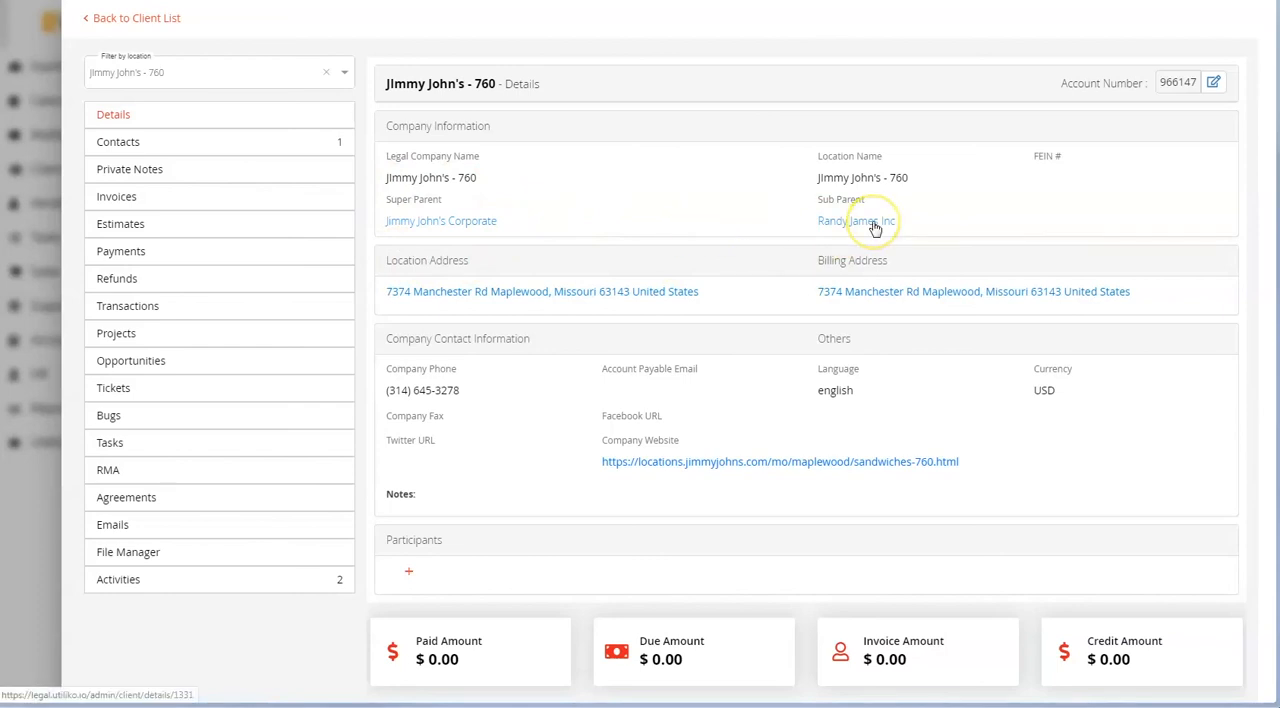
Clear the Jimmy John's - 760 location filter and look through the list of locations under Jimmy John's Corporate
{"action": "left_click", "coordinate": [328, 74]}
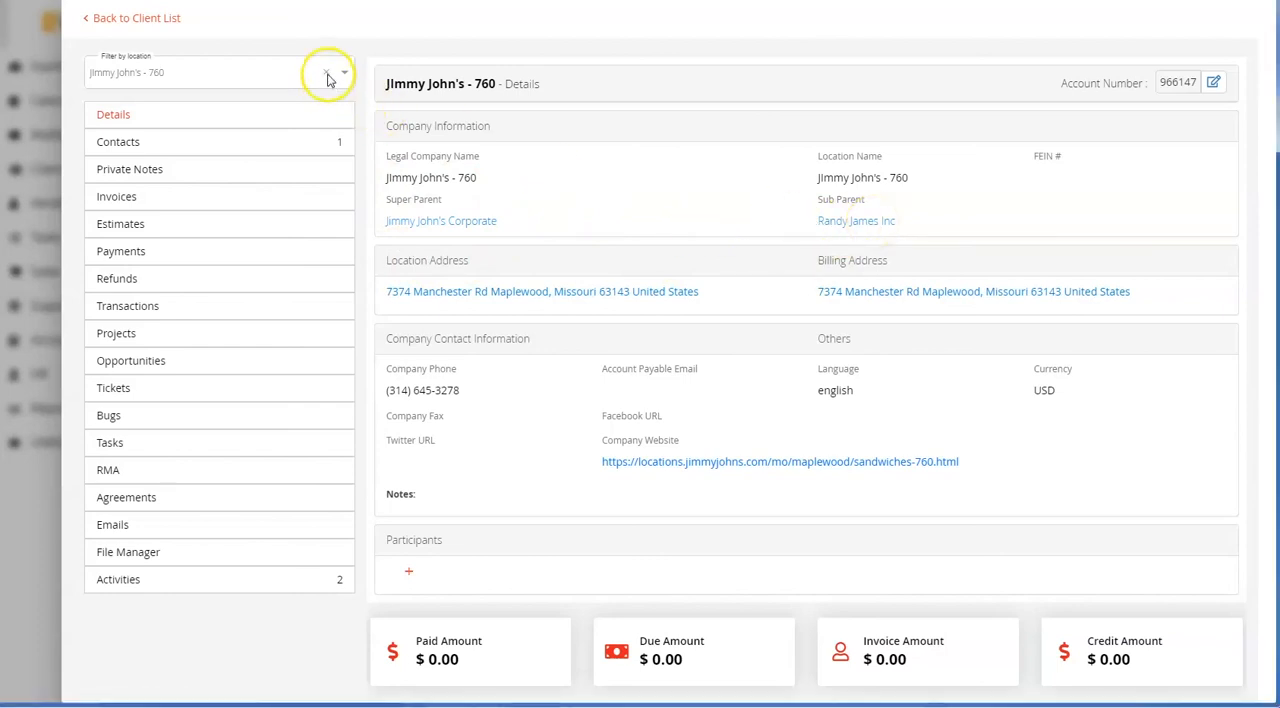
{"action": "left_click", "coordinate": [343, 72]}
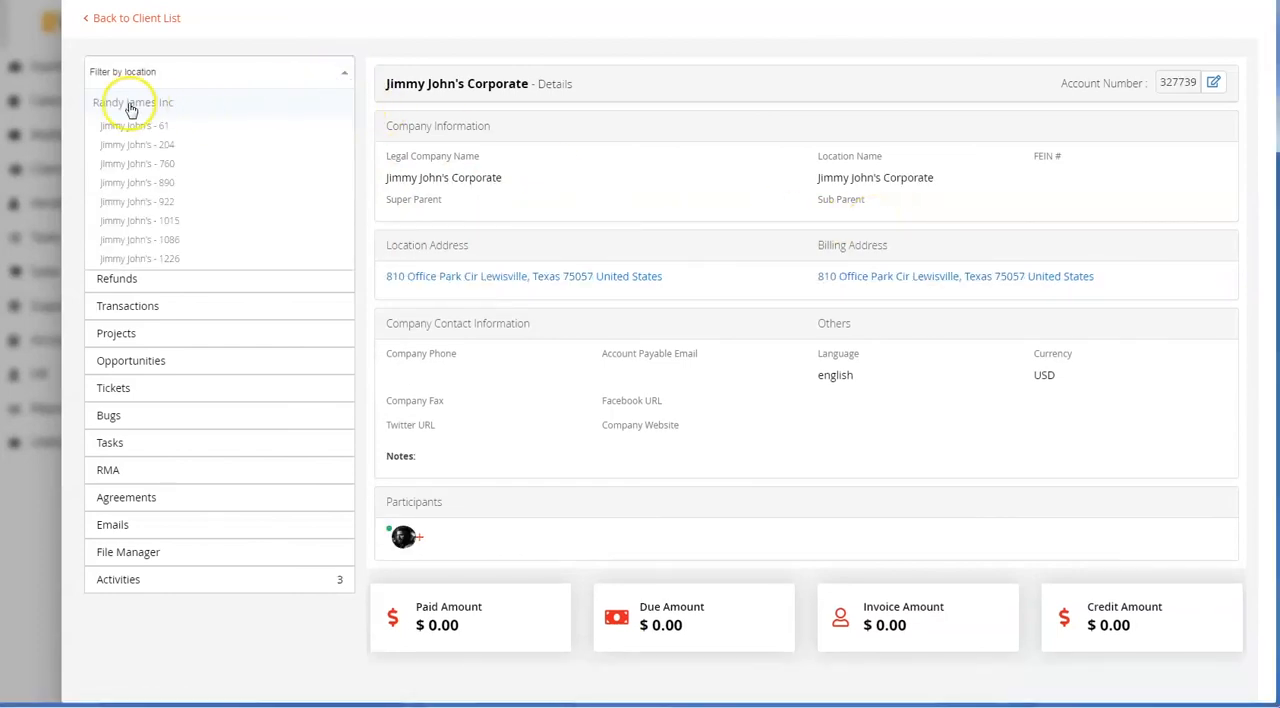
{"action": "scroll", "coordinate": [203, 220], "scroll_direction": "down", "scroll_amount": 1}
{"action": "scroll", "coordinate": [203, 220], "scroll_direction": "up", "scroll_amount": 1}
{"action": "left_click", "coordinate": [586, 200]}
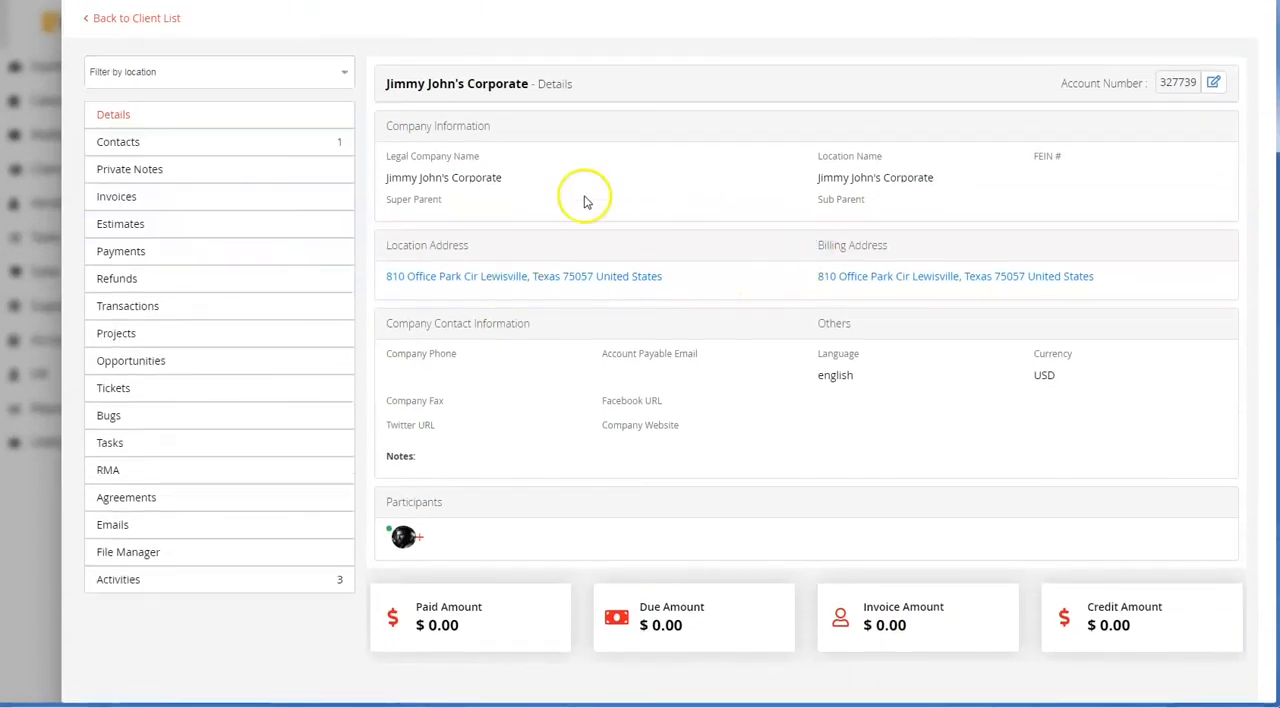
Filter the corporate client record by location to view the details of Jimmy John's - 922
{"action": "left_click", "coordinate": [285, 78]}
{"action": "left_click", "coordinate": [238, 150]}
{"action": "left_click", "coordinate": [271, 77]}
{"action": "left_click", "coordinate": [257, 200]}
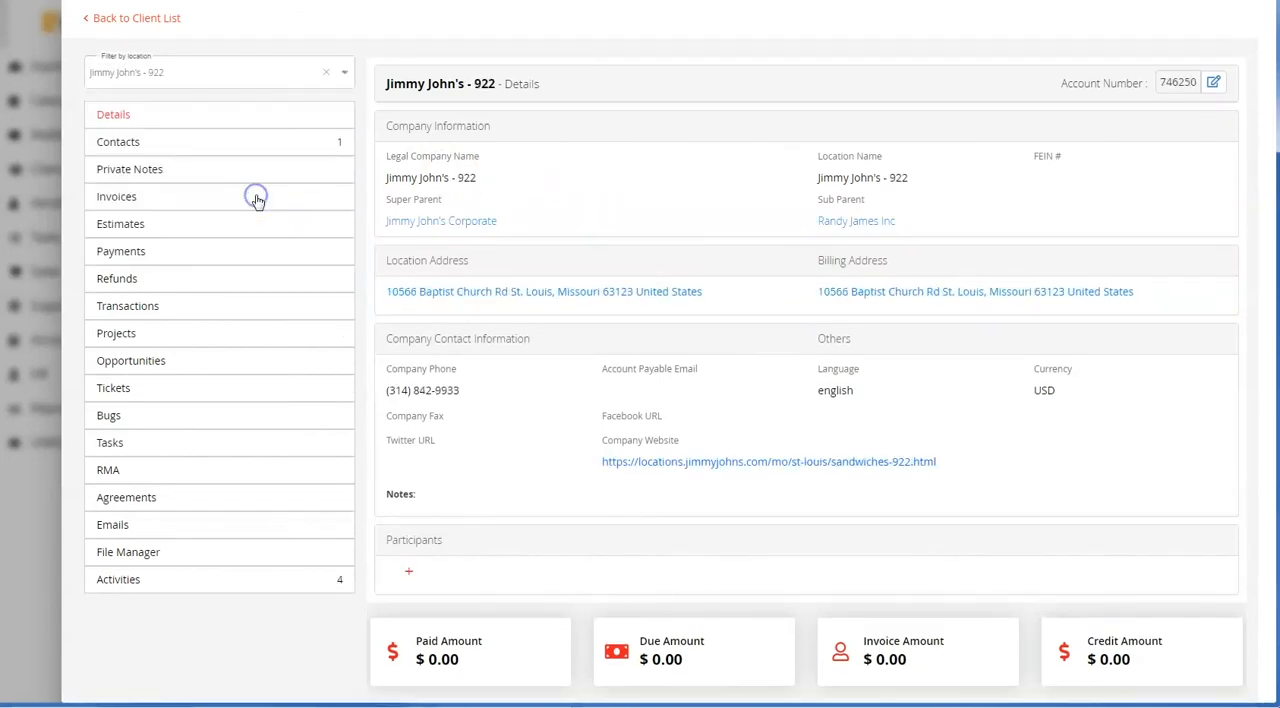
Open the sub parent Randy James Inc from the location's details and look through its list of locations
{"action": "left_click", "coordinate": [845, 221]}
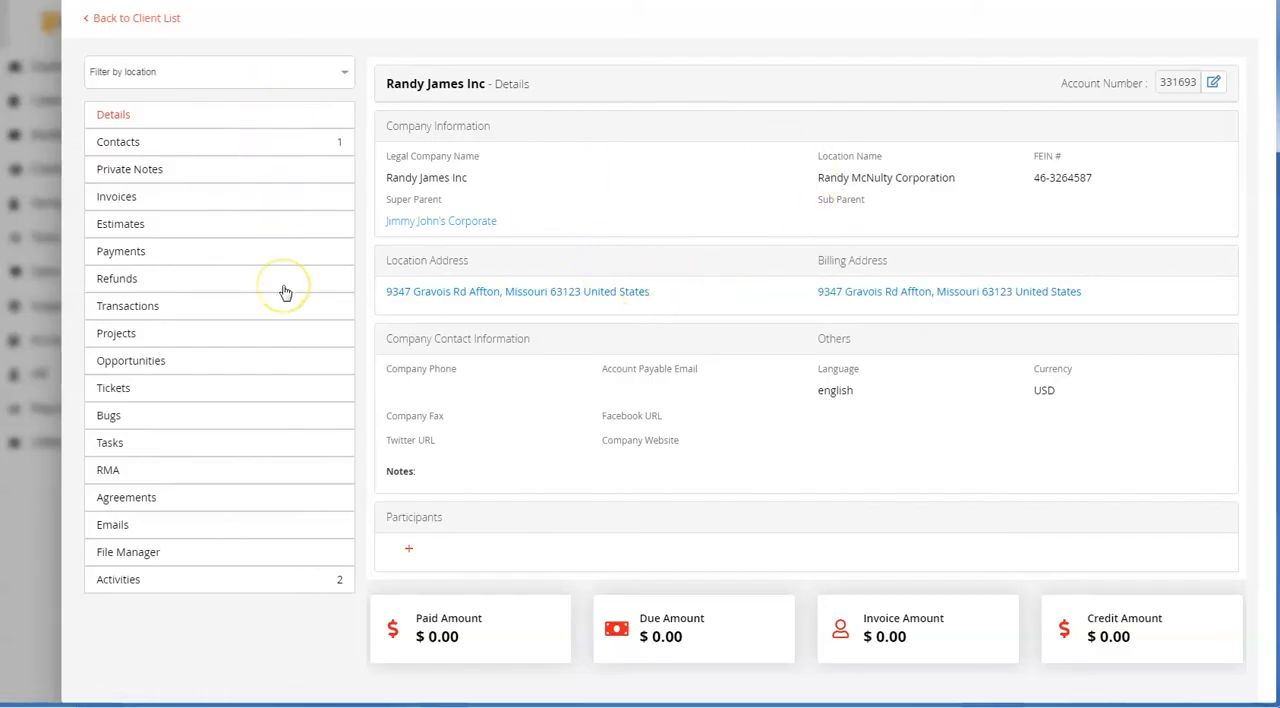
{"action": "left_click", "coordinate": [283, 80]}
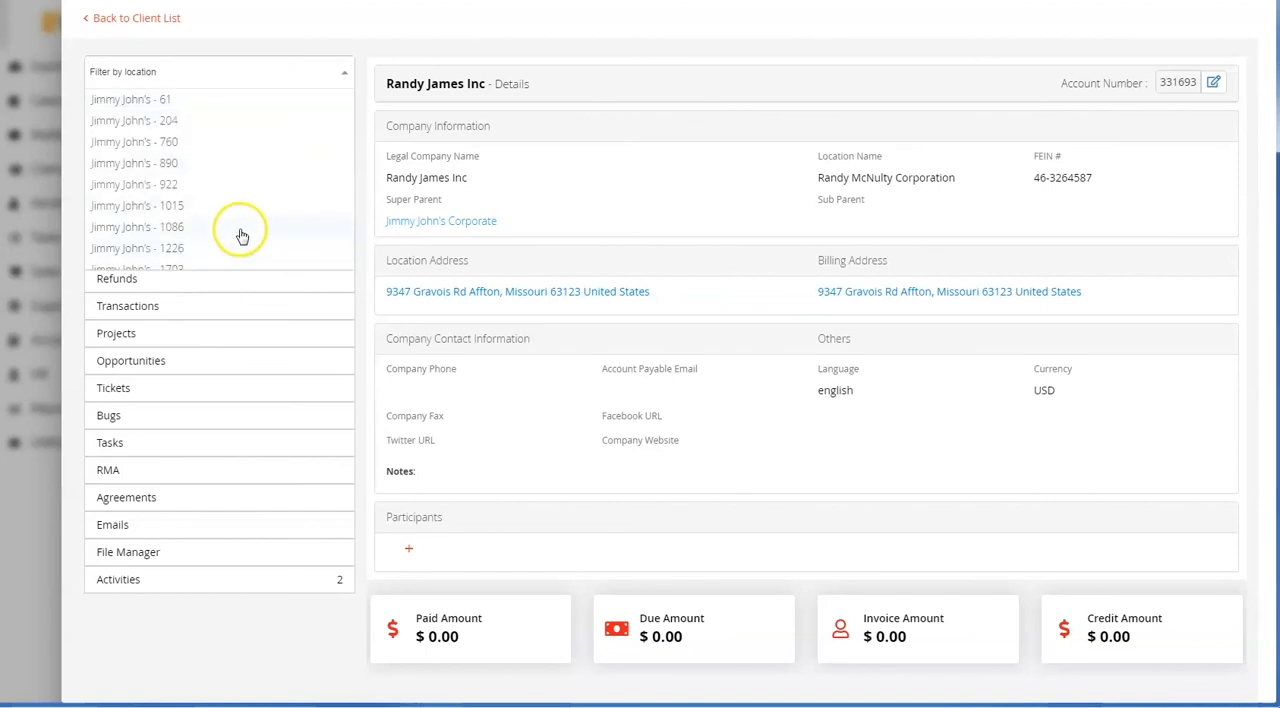
{"action": "scroll", "coordinate": [241, 236], "scroll_direction": "down", "scroll_amount": 1}
{"action": "scroll", "coordinate": [241, 236], "scroll_direction": "up", "scroll_amount": 1}
{"action": "left_click", "coordinate": [568, 188]}
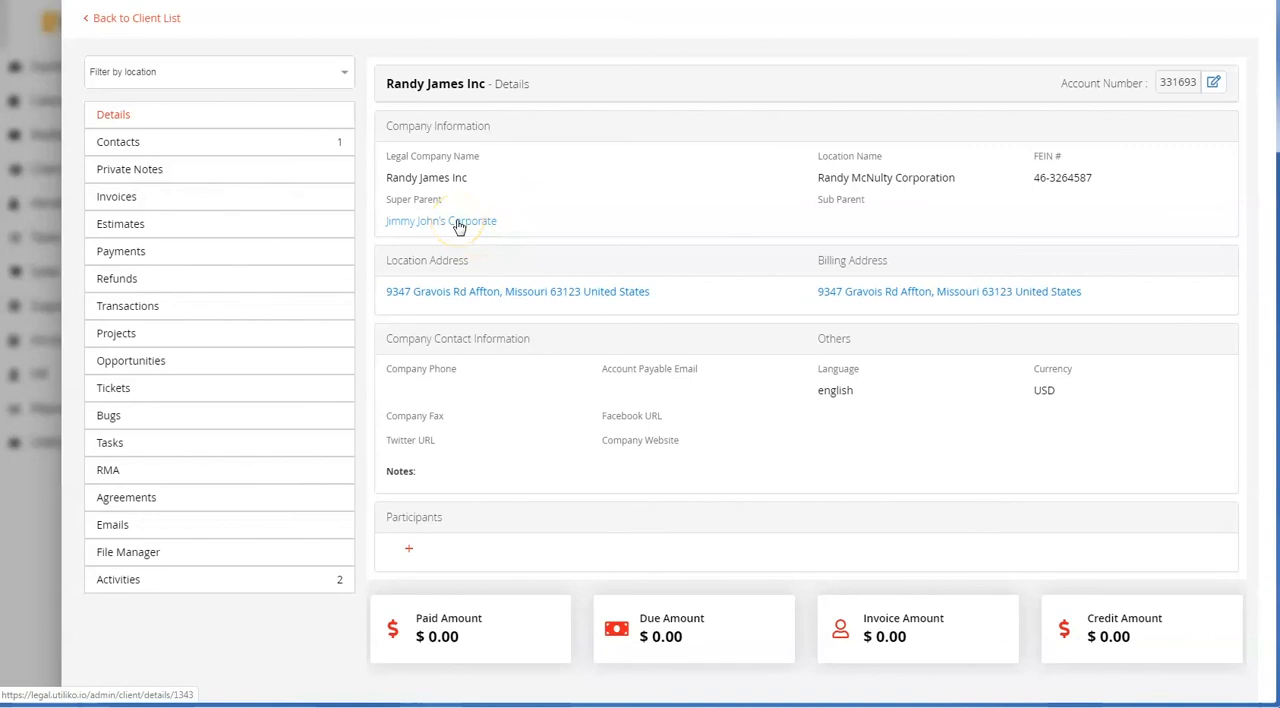
Go to the super parent Jimmy John's Corporate from the Randy James Inc record and review its sub parent and location hierarchy
{"action": "left_click", "coordinate": [456, 221]}
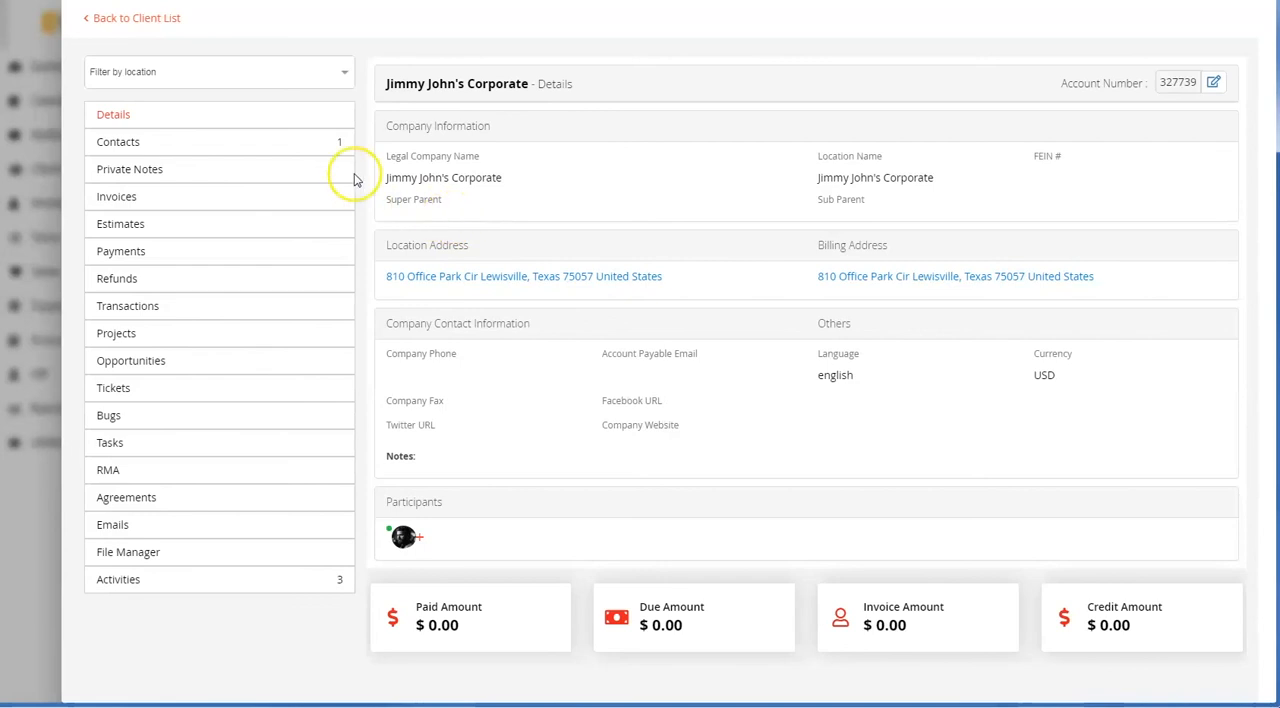
{"action": "left_click", "coordinate": [265, 72]}
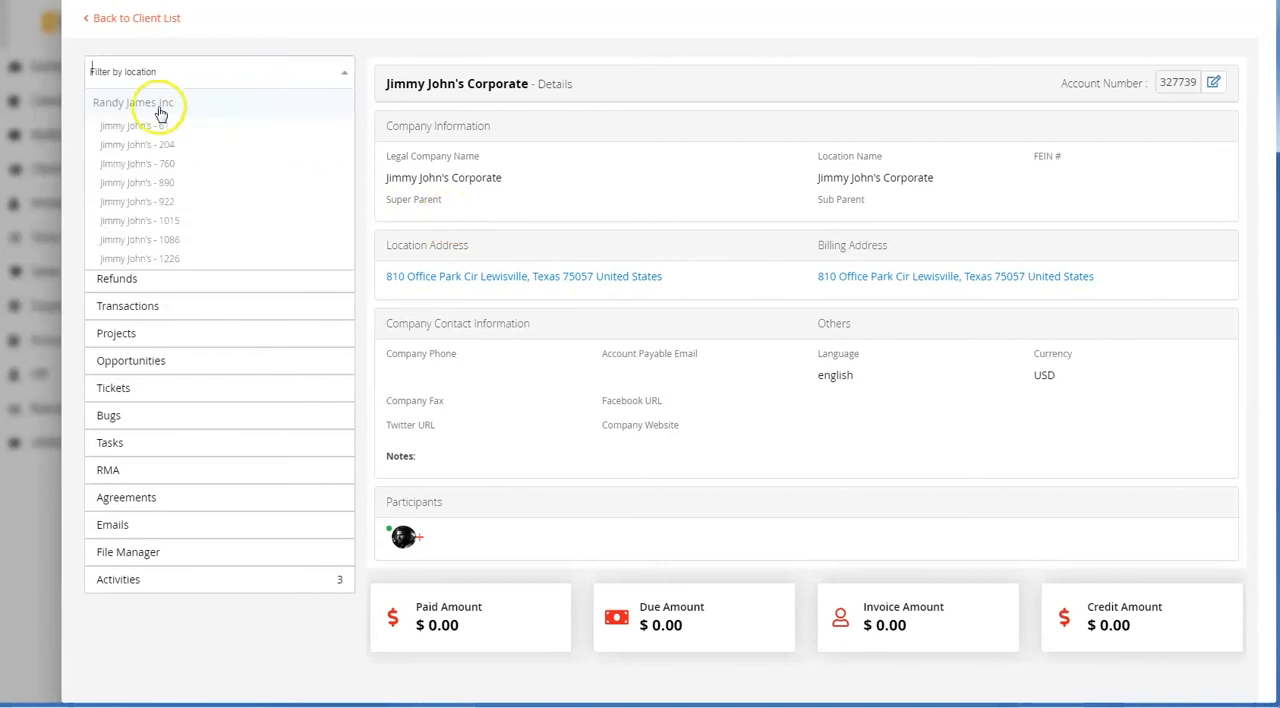
{"action": "scroll", "coordinate": [208, 212], "scroll_direction": "down", "scroll_amount": 1}
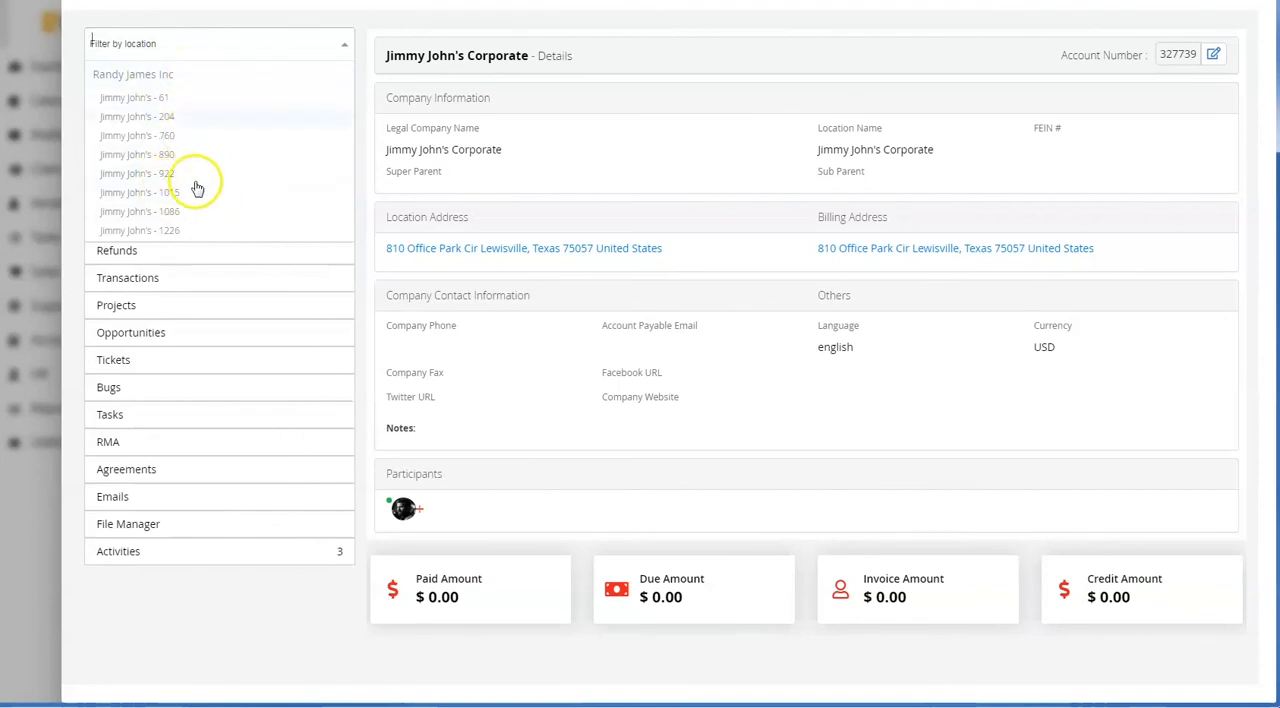
{"action": "left_click", "coordinate": [479, 194]}
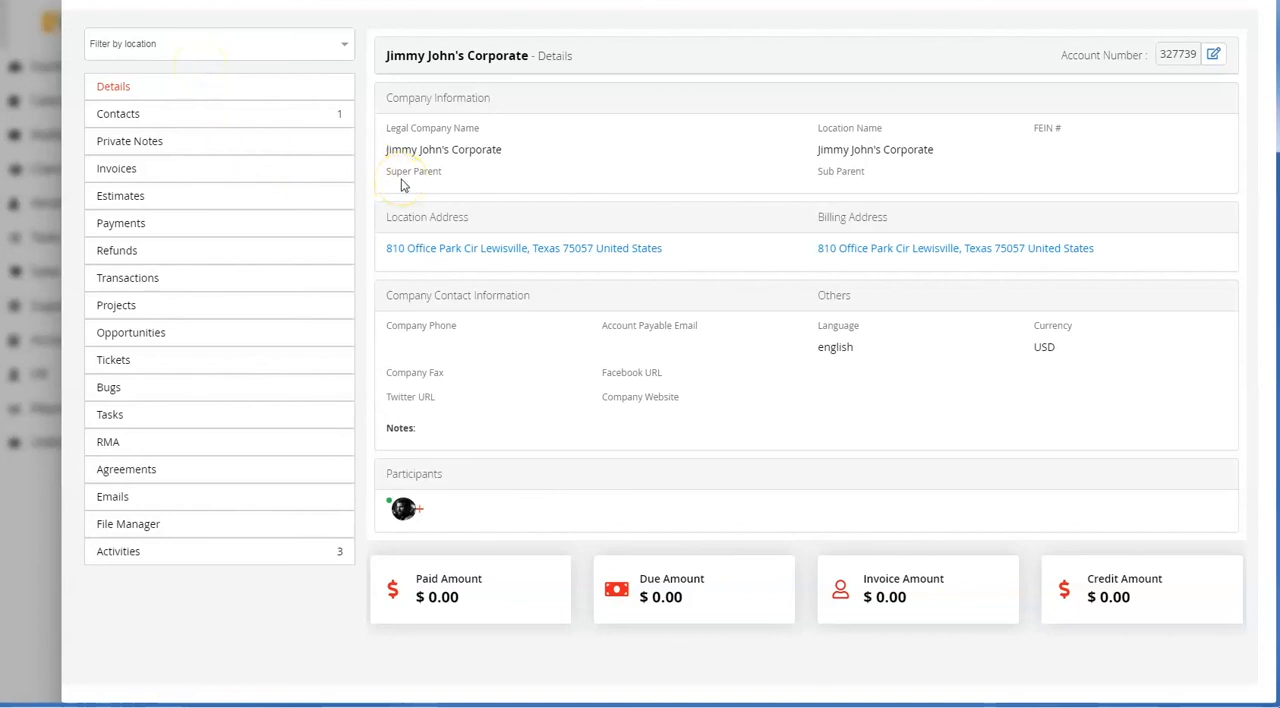
{"action": "left_click", "coordinate": [446, 207]}
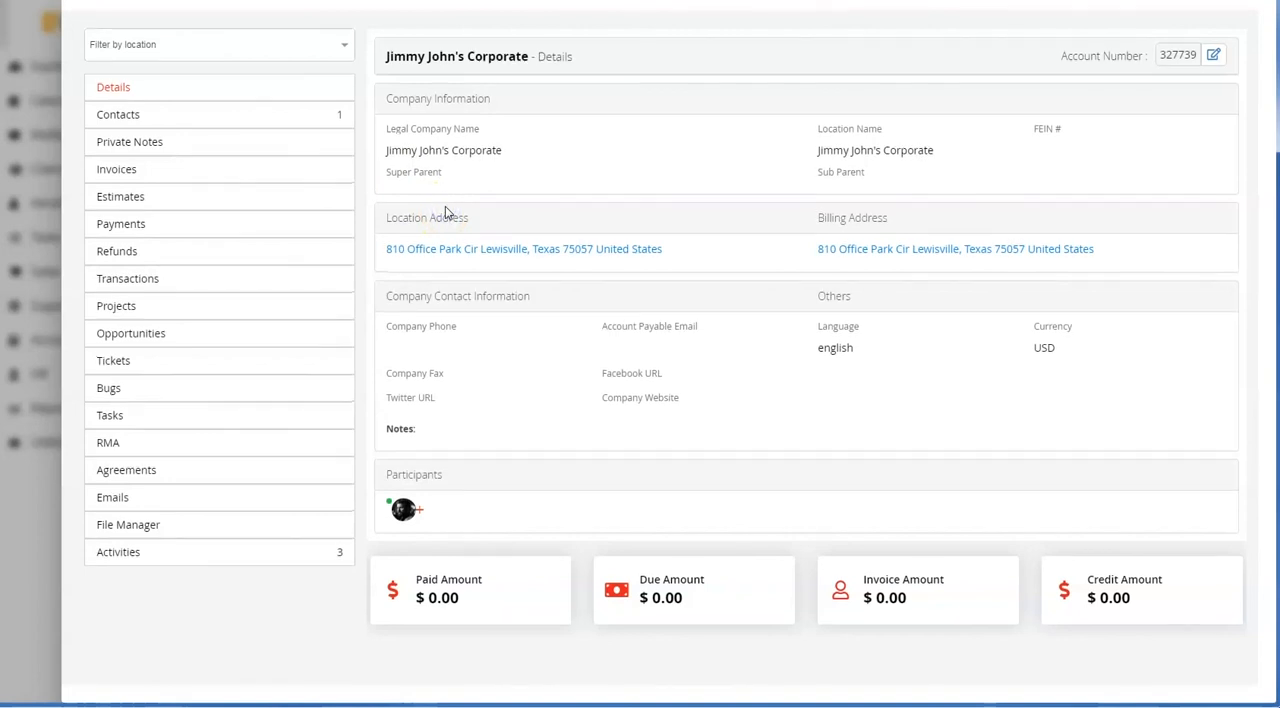
{"action": "scroll", "coordinate": [446, 212], "scroll_direction": "up", "scroll_amount": 1}
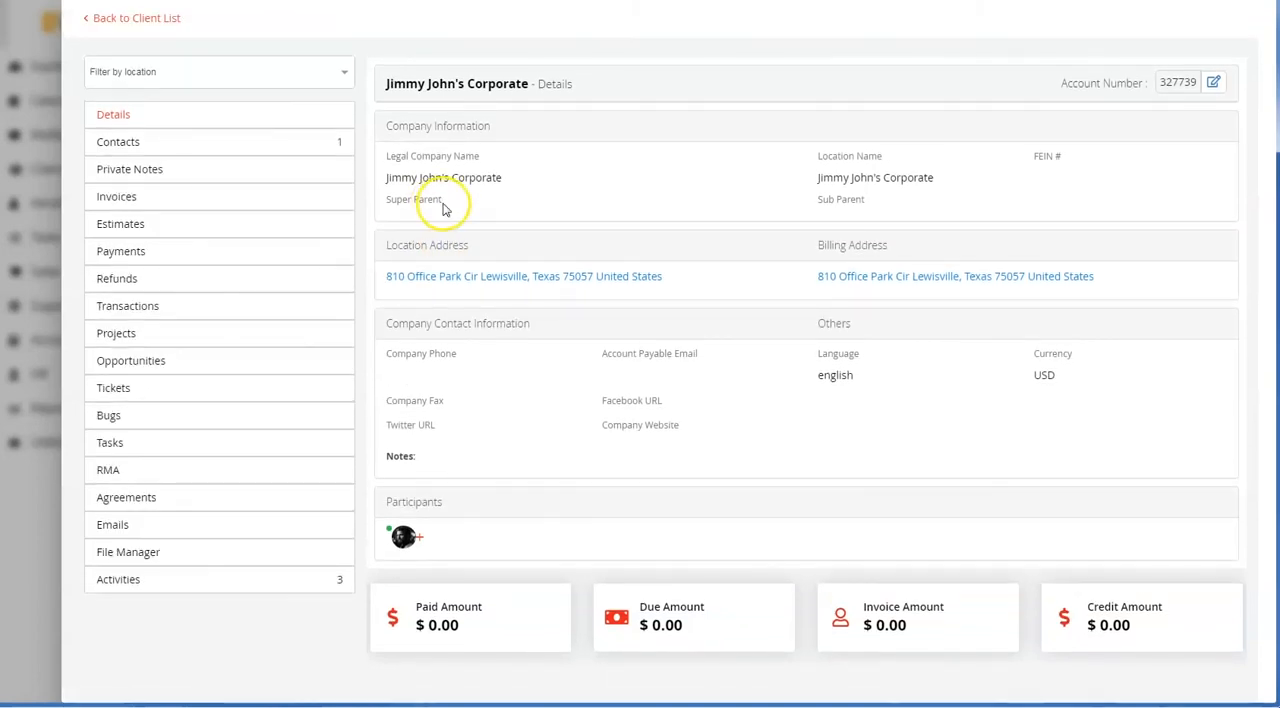